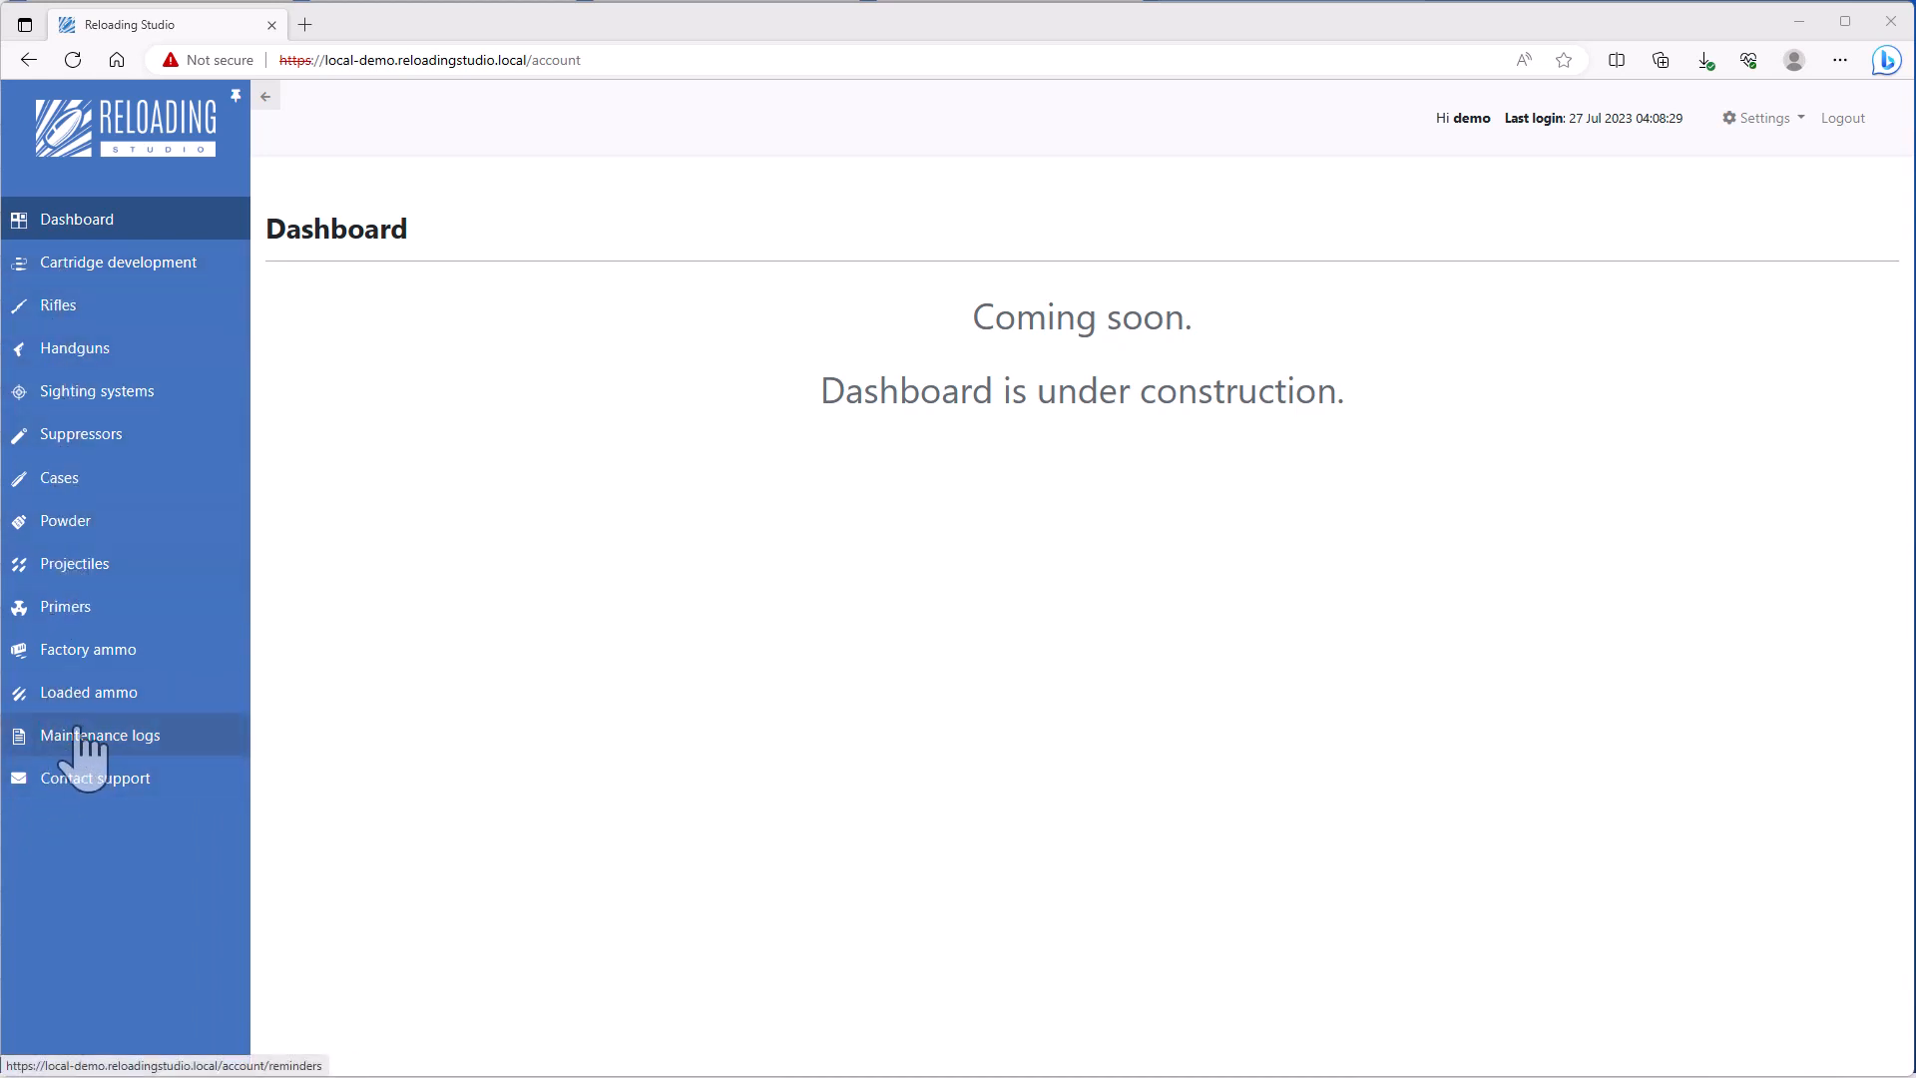
Look through the factory ammo, primers, projectiles and powder inventory lists.
{"action": "left_click", "coordinate": [71, 657]}
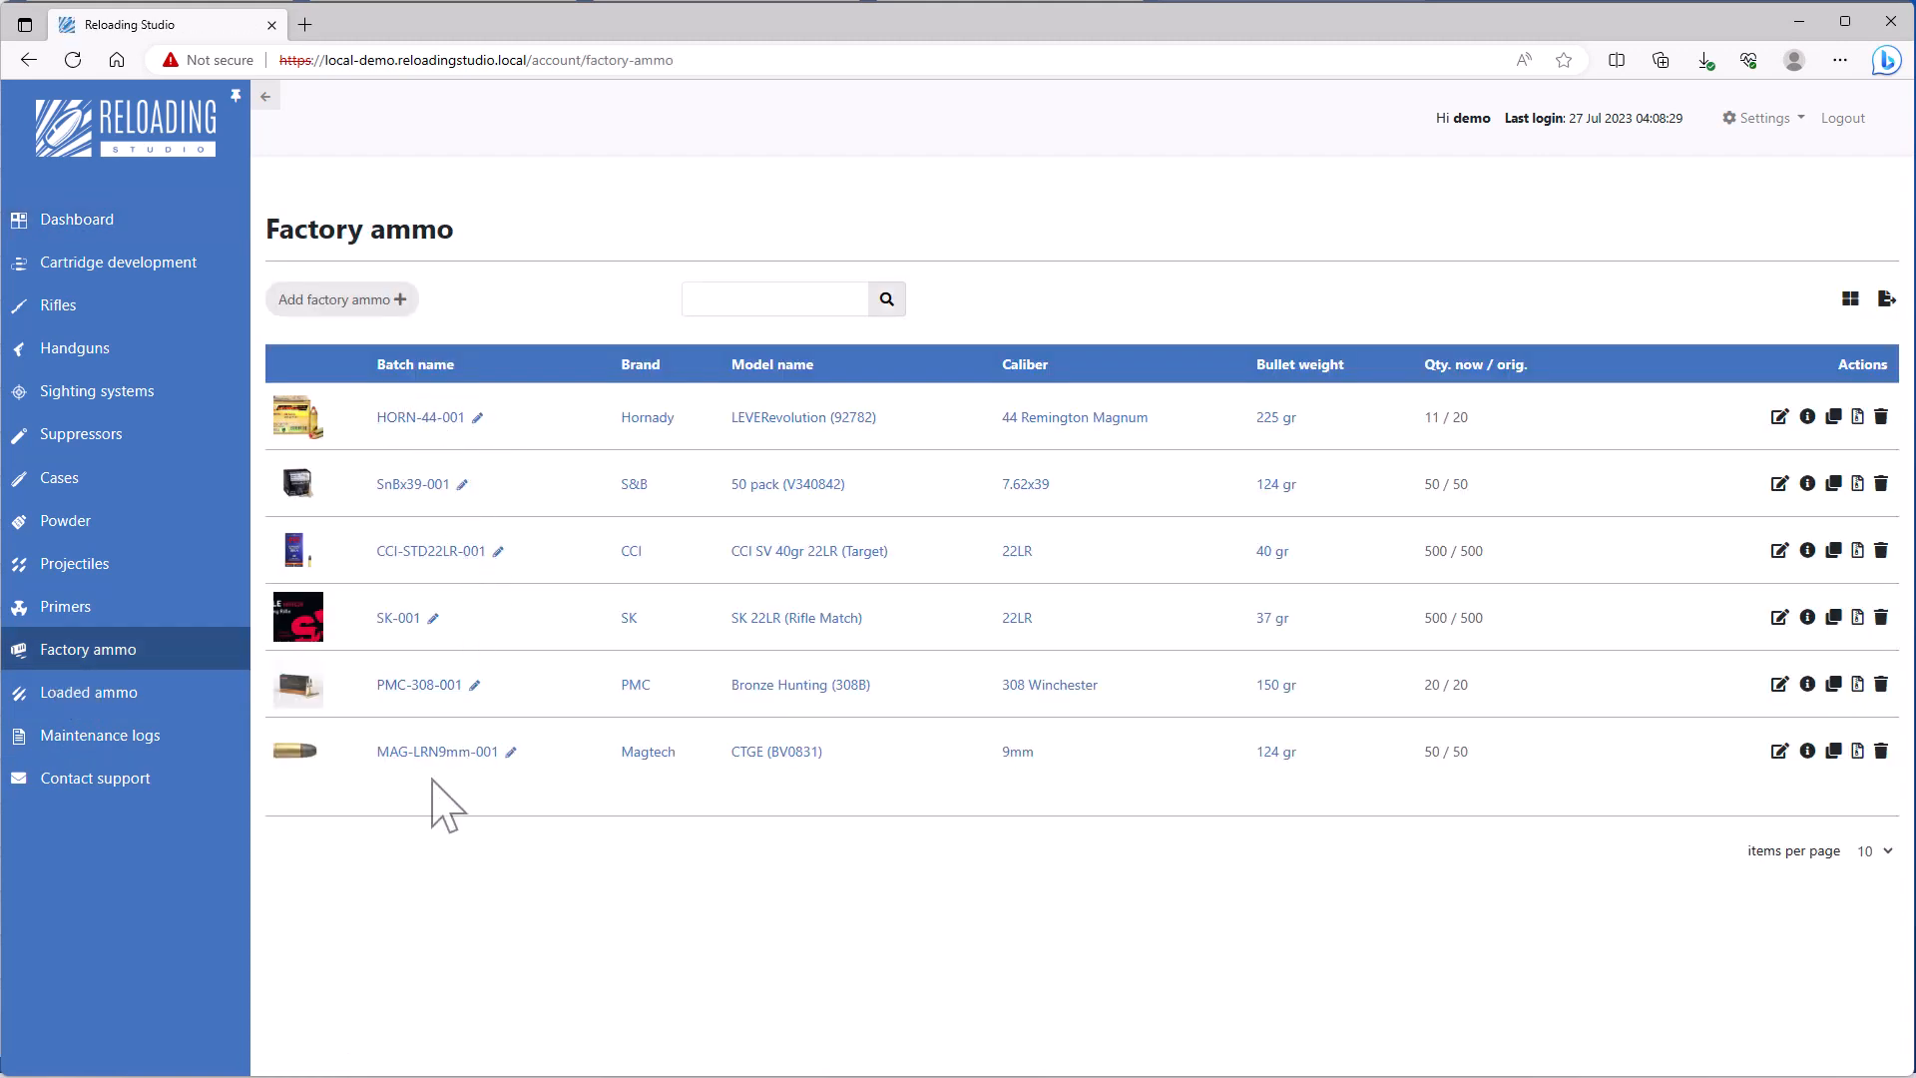
{"action": "left_click", "coordinate": [109, 611]}
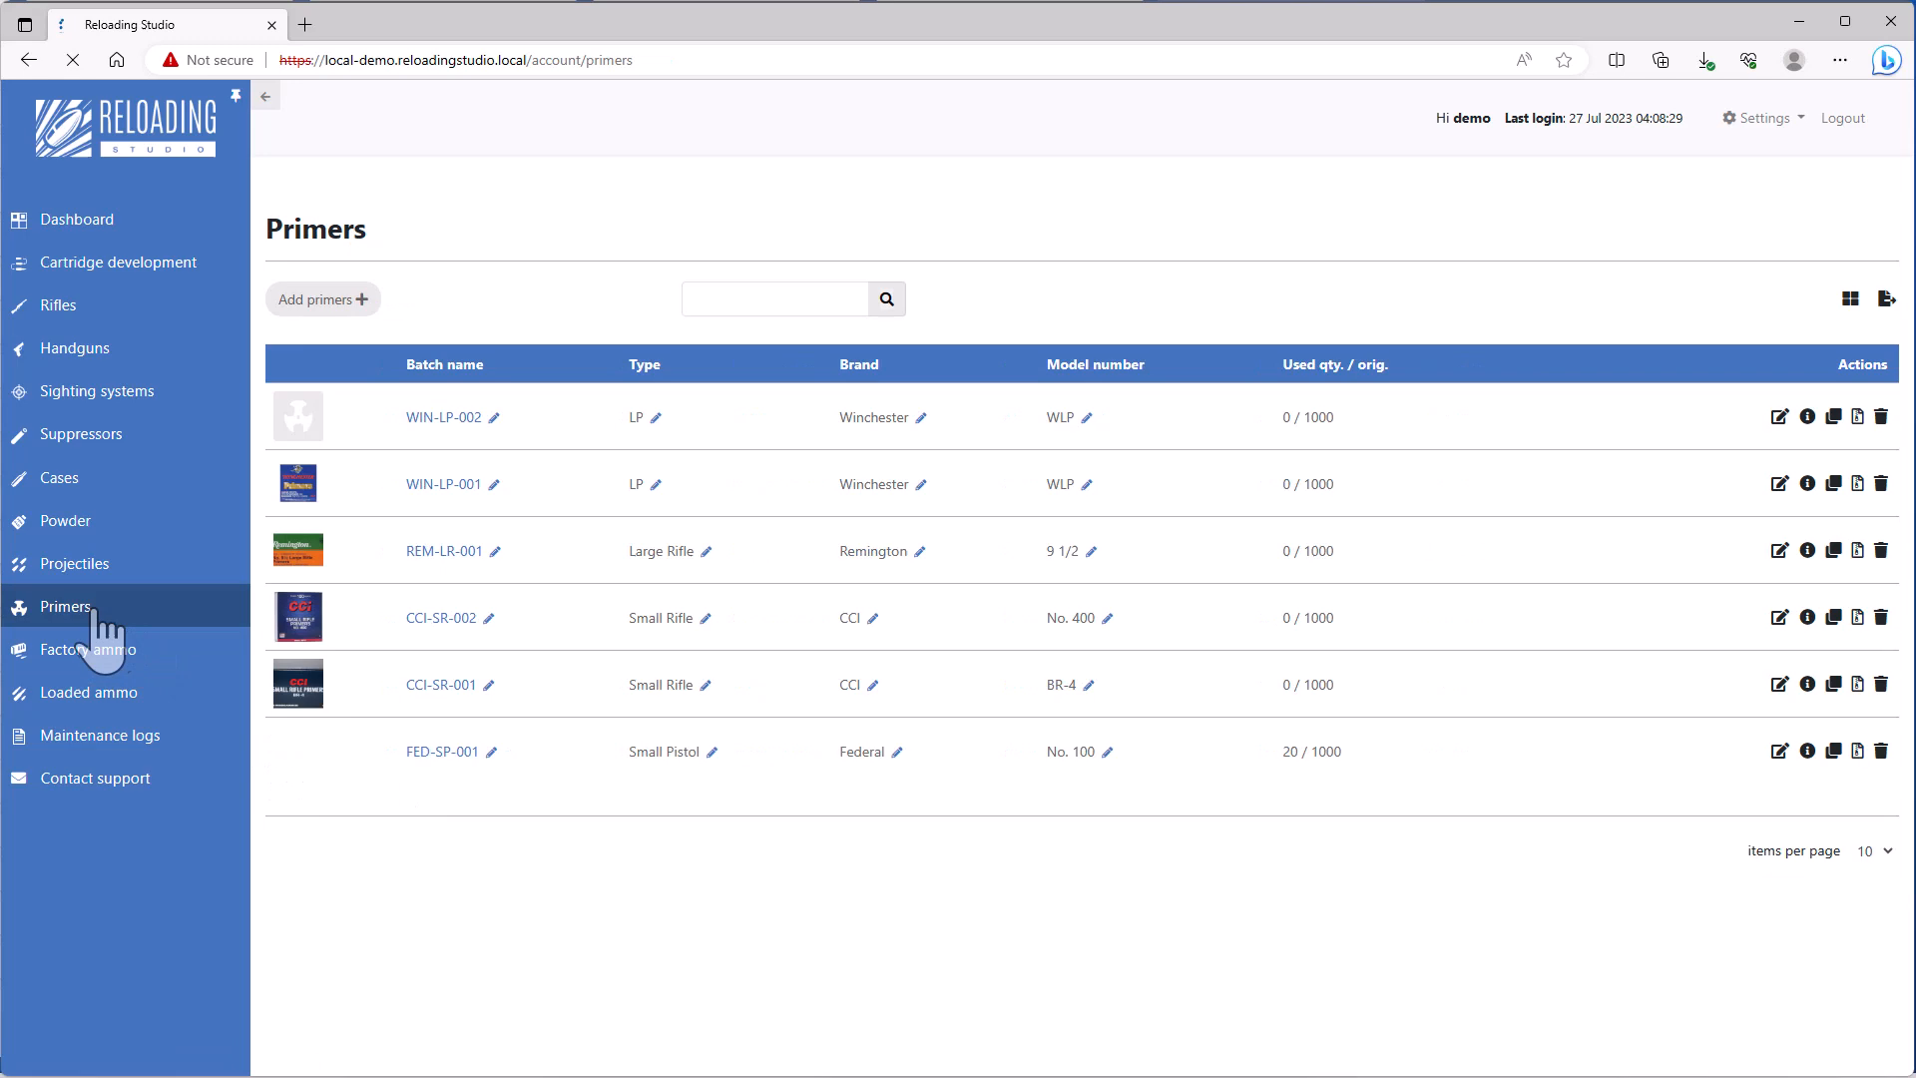
{"action": "left_click", "coordinate": [72, 565]}
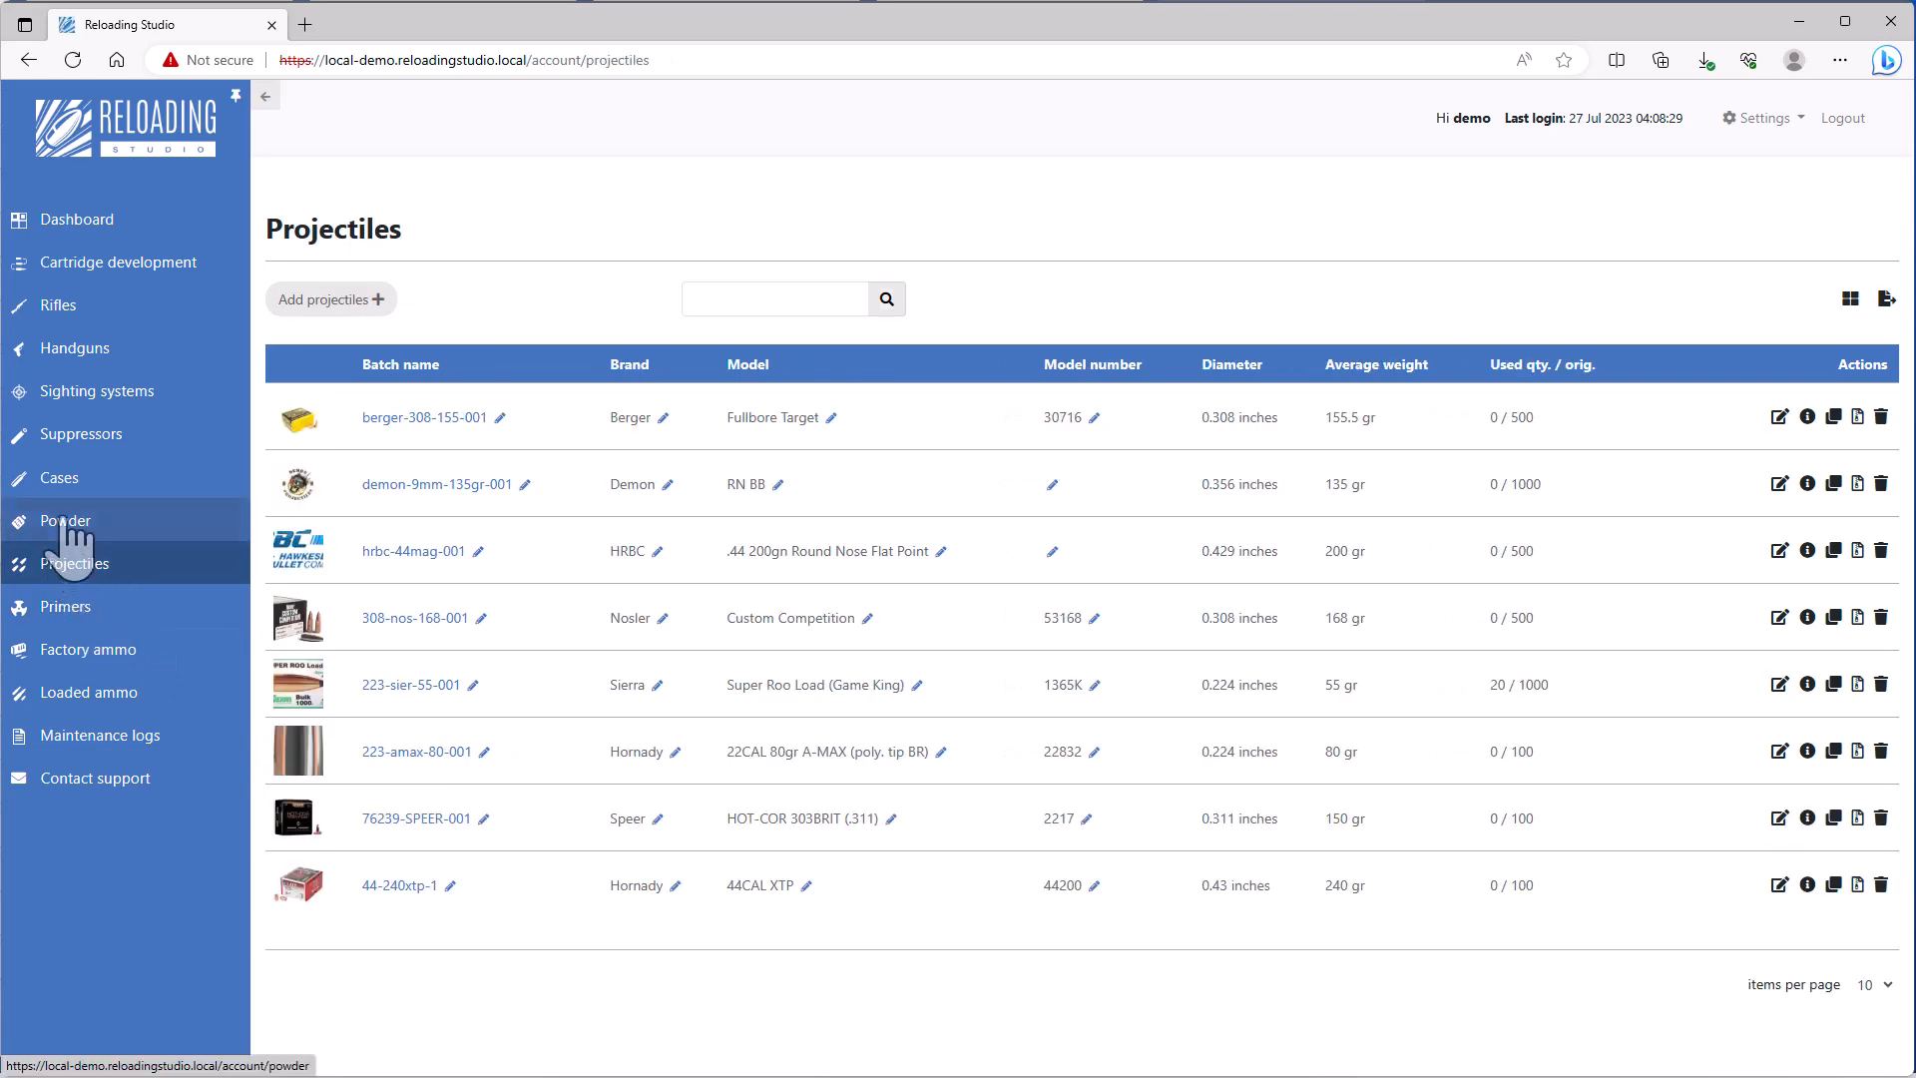
{"action": "left_click", "coordinate": [62, 520]}
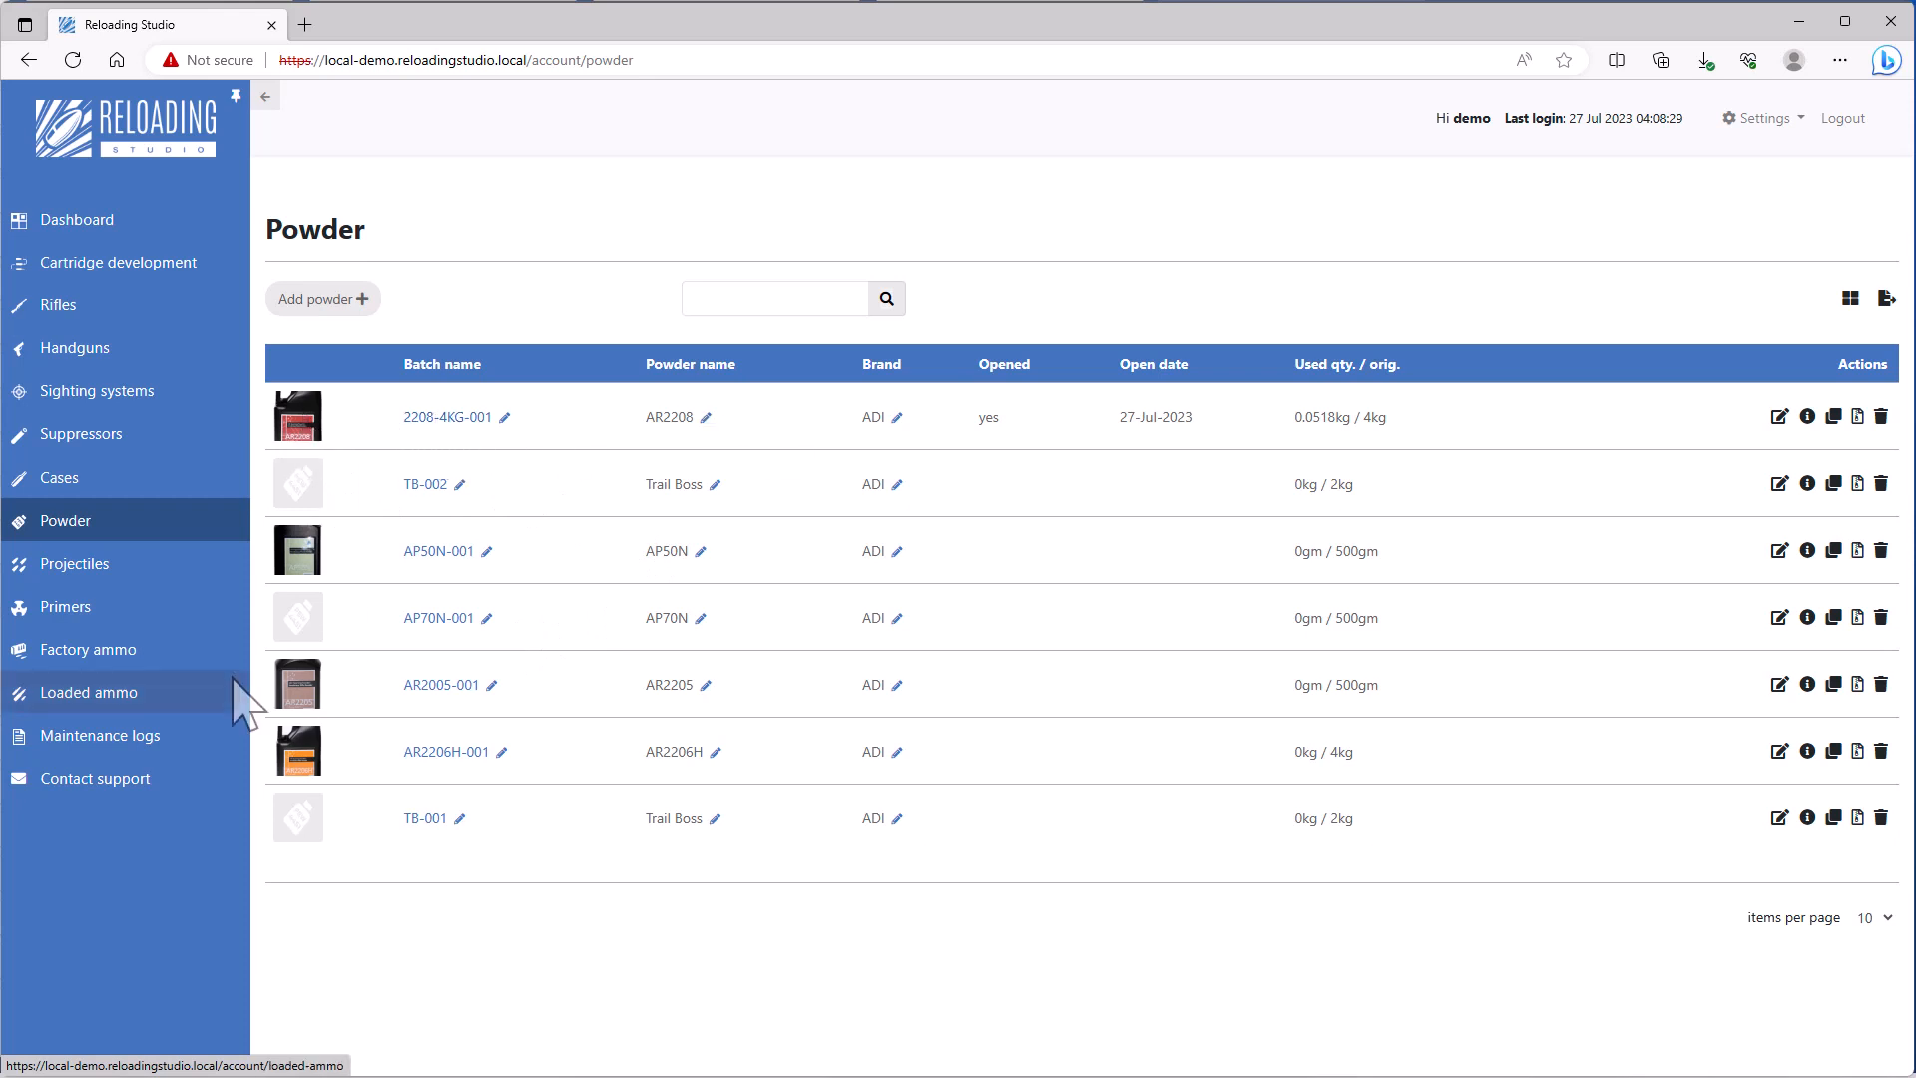
Delete the WIN-LP-002 batch from the primers inventory.
{"action": "left_click", "coordinate": [66, 608]}
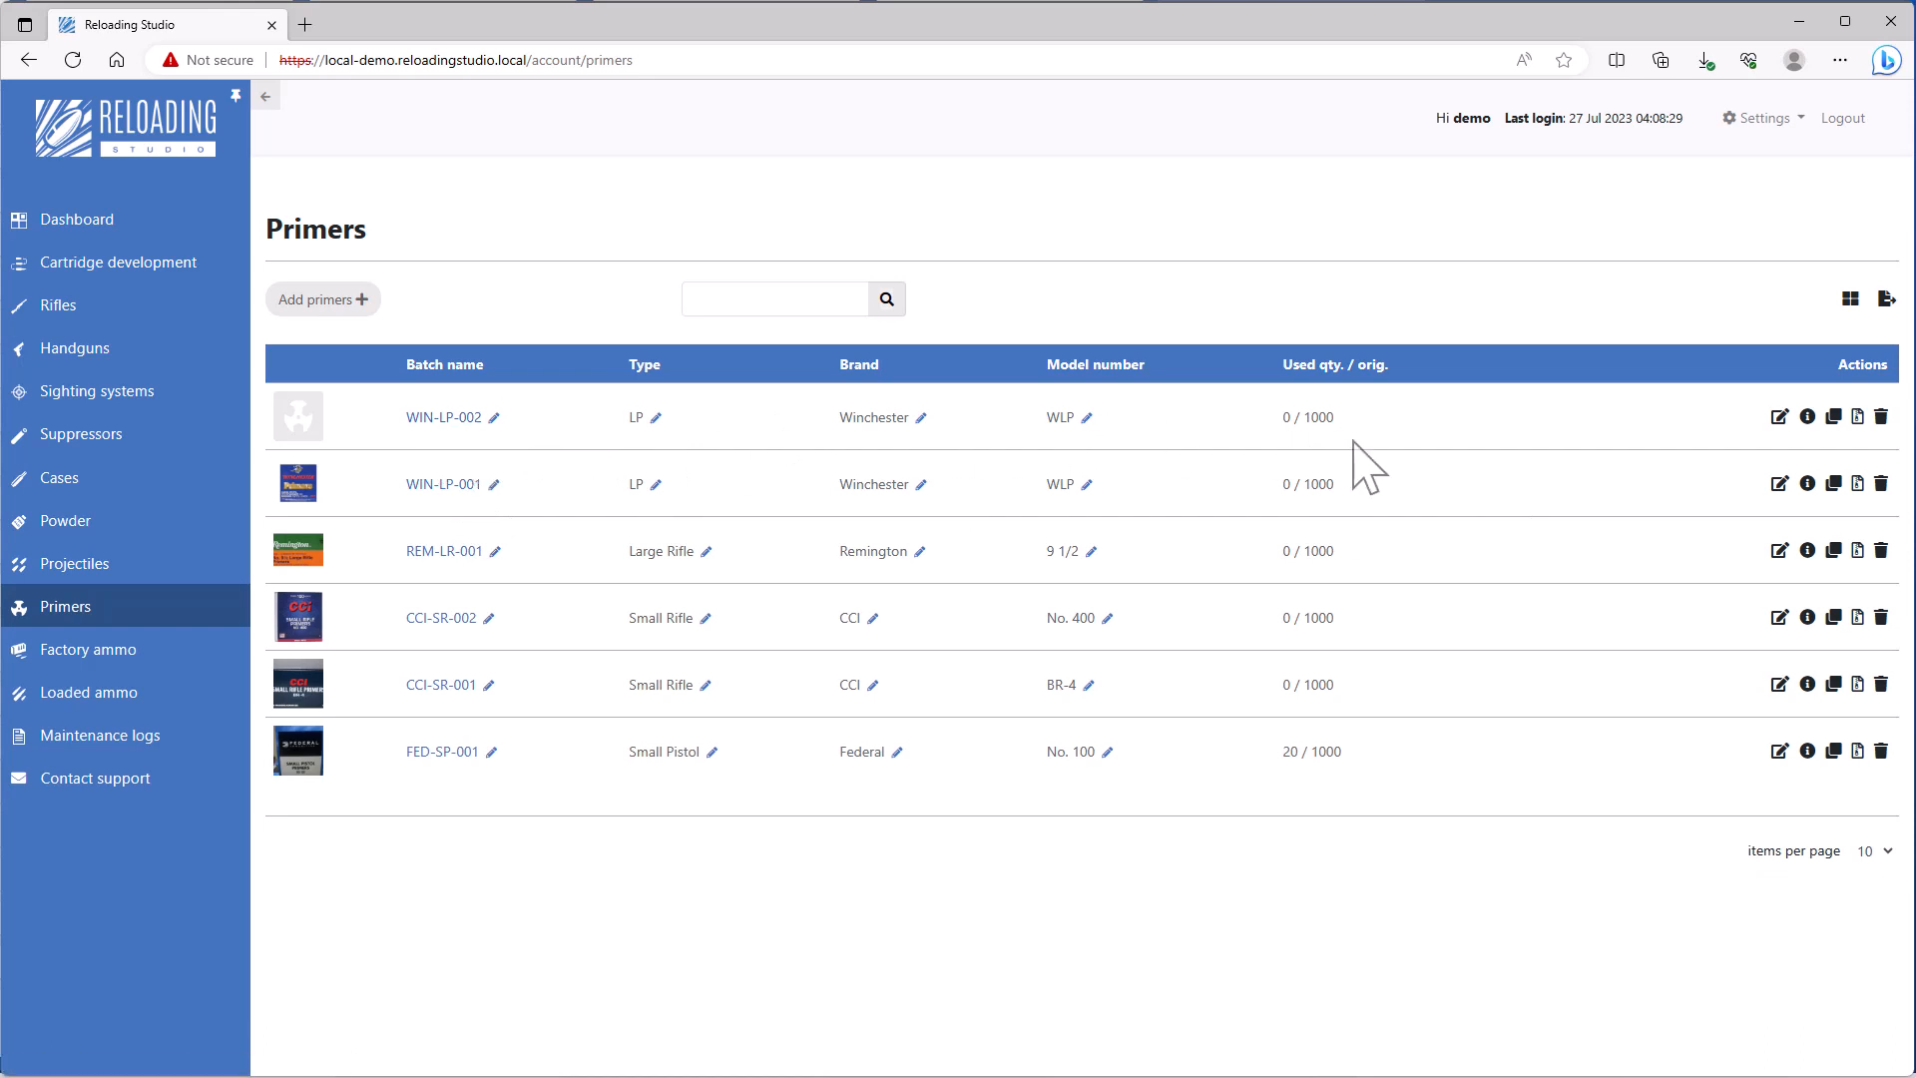
{"action": "left_click", "coordinate": [1881, 417]}
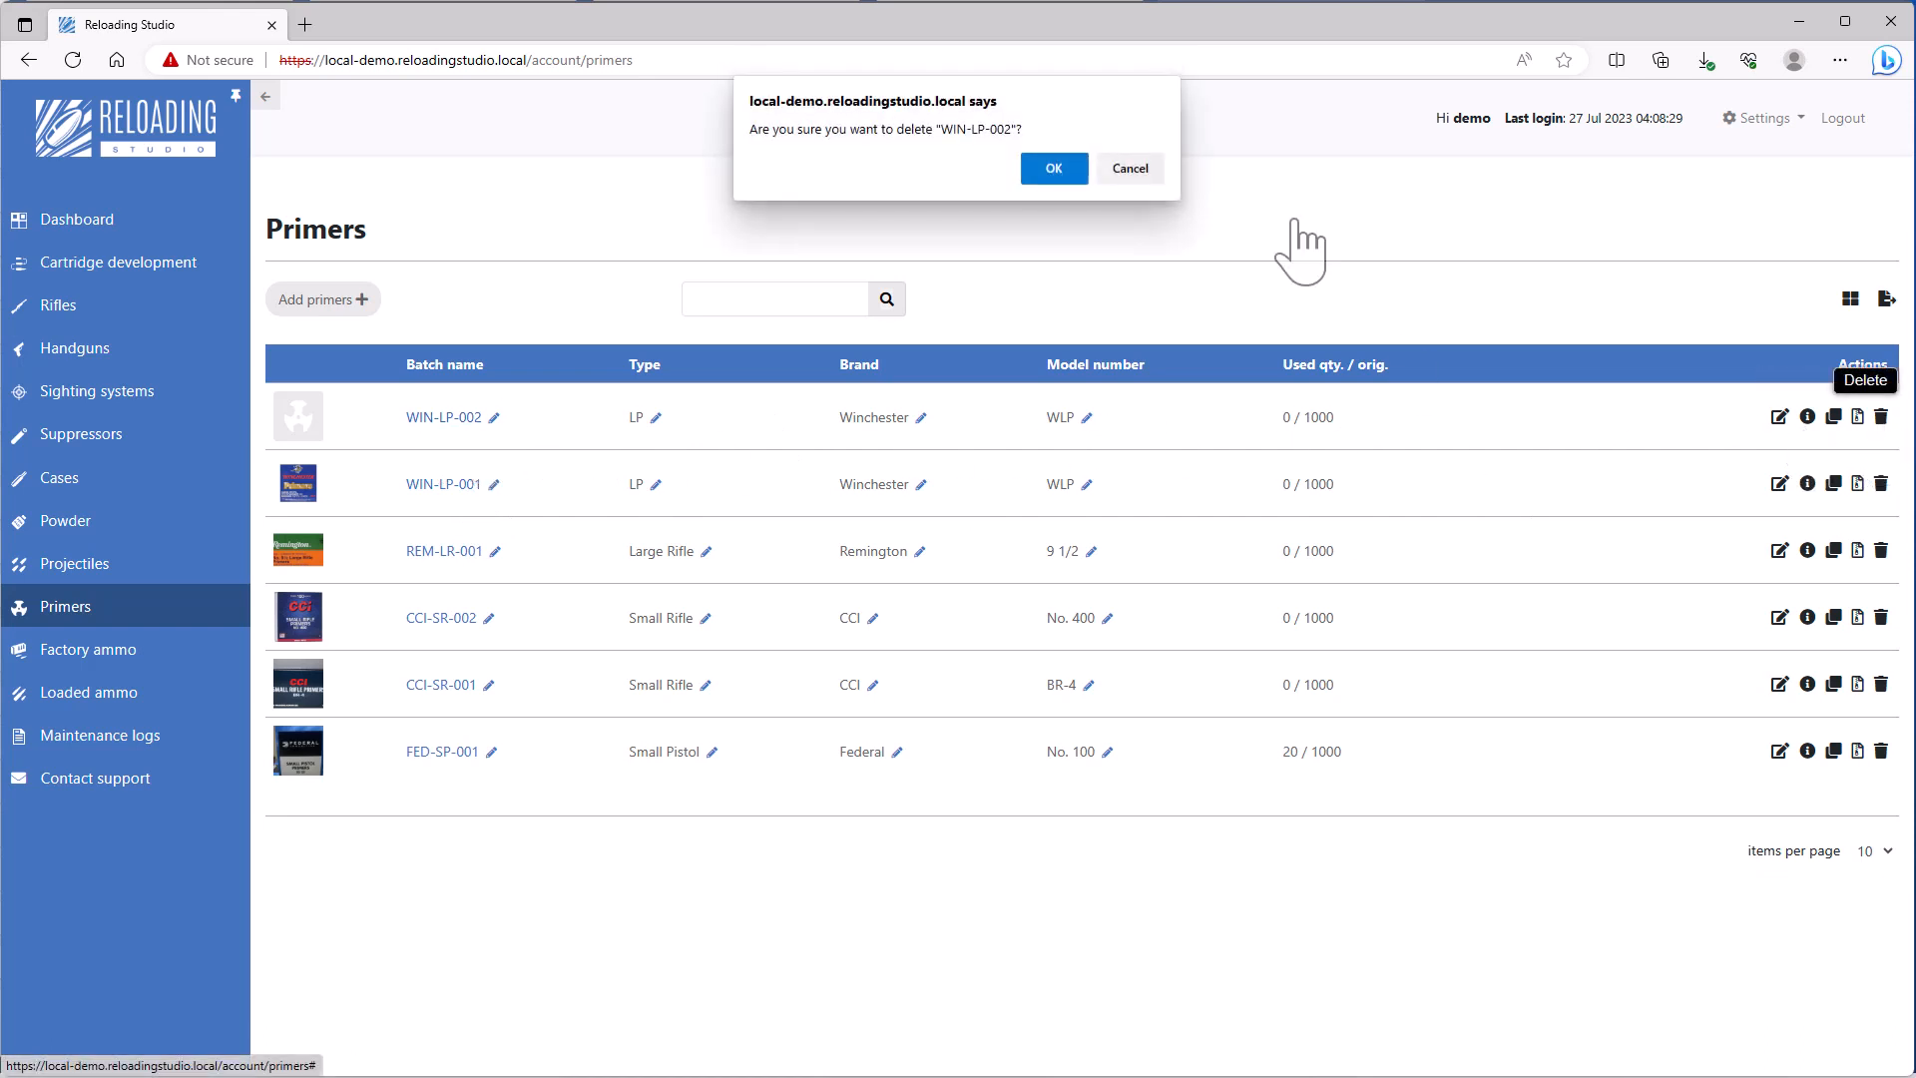
{"action": "left_click", "coordinate": [1054, 170]}
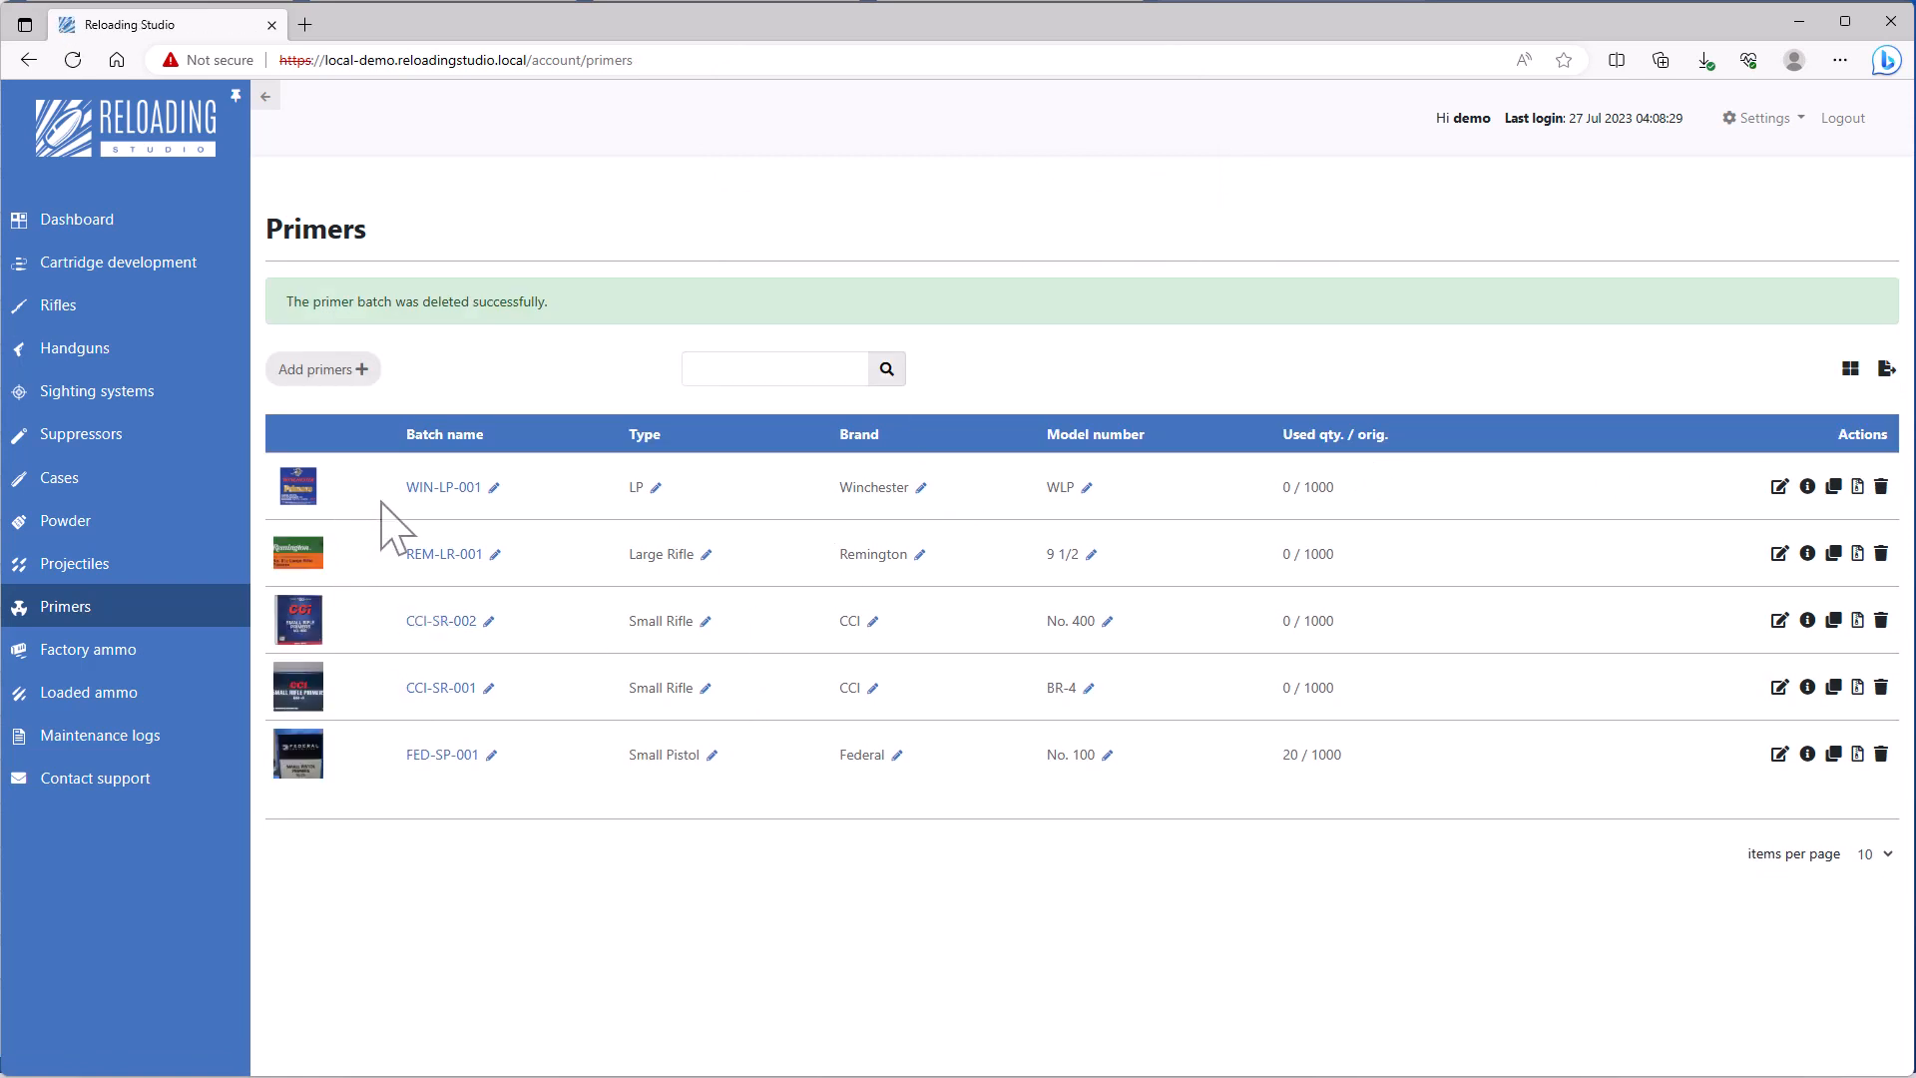
{"action": "left_click_drag", "start_coordinate": [1350, 490], "coordinate": [1319, 482]}
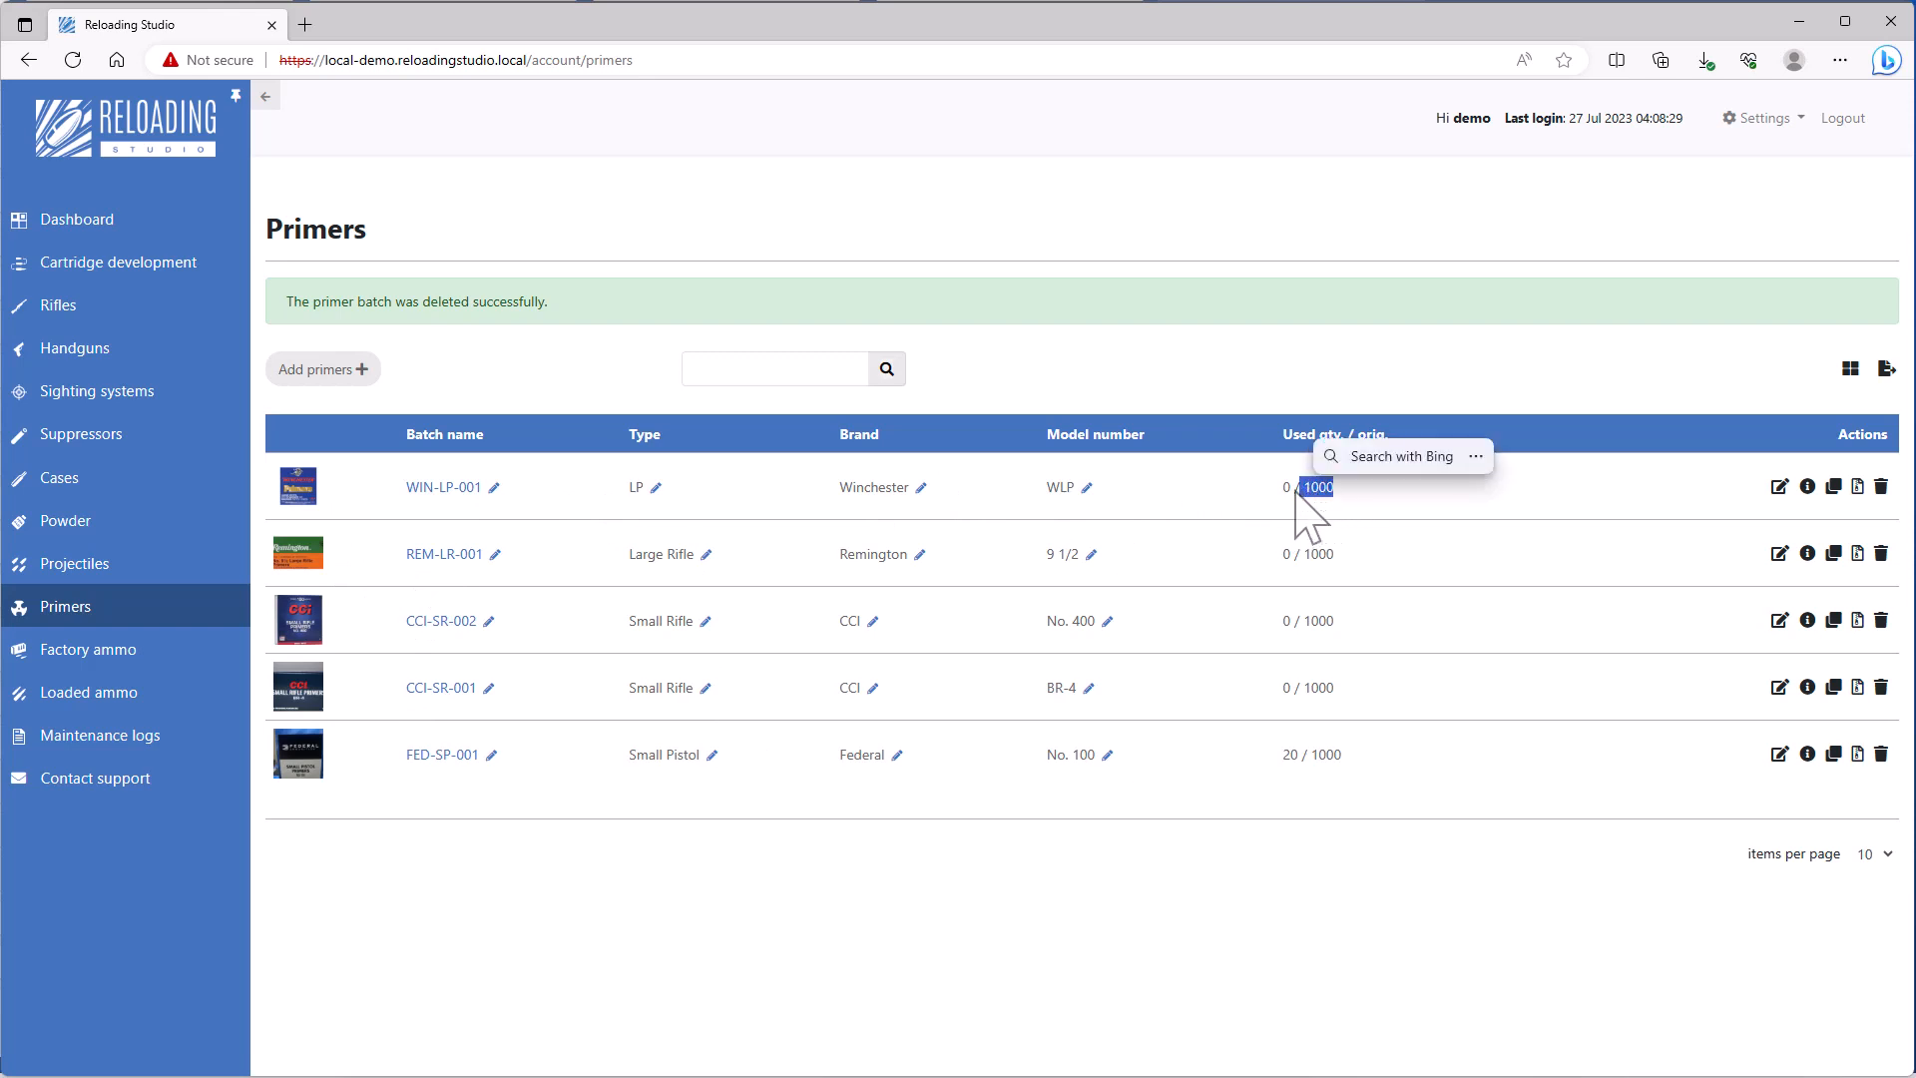
{"action": "left_click", "coordinate": [1295, 492]}
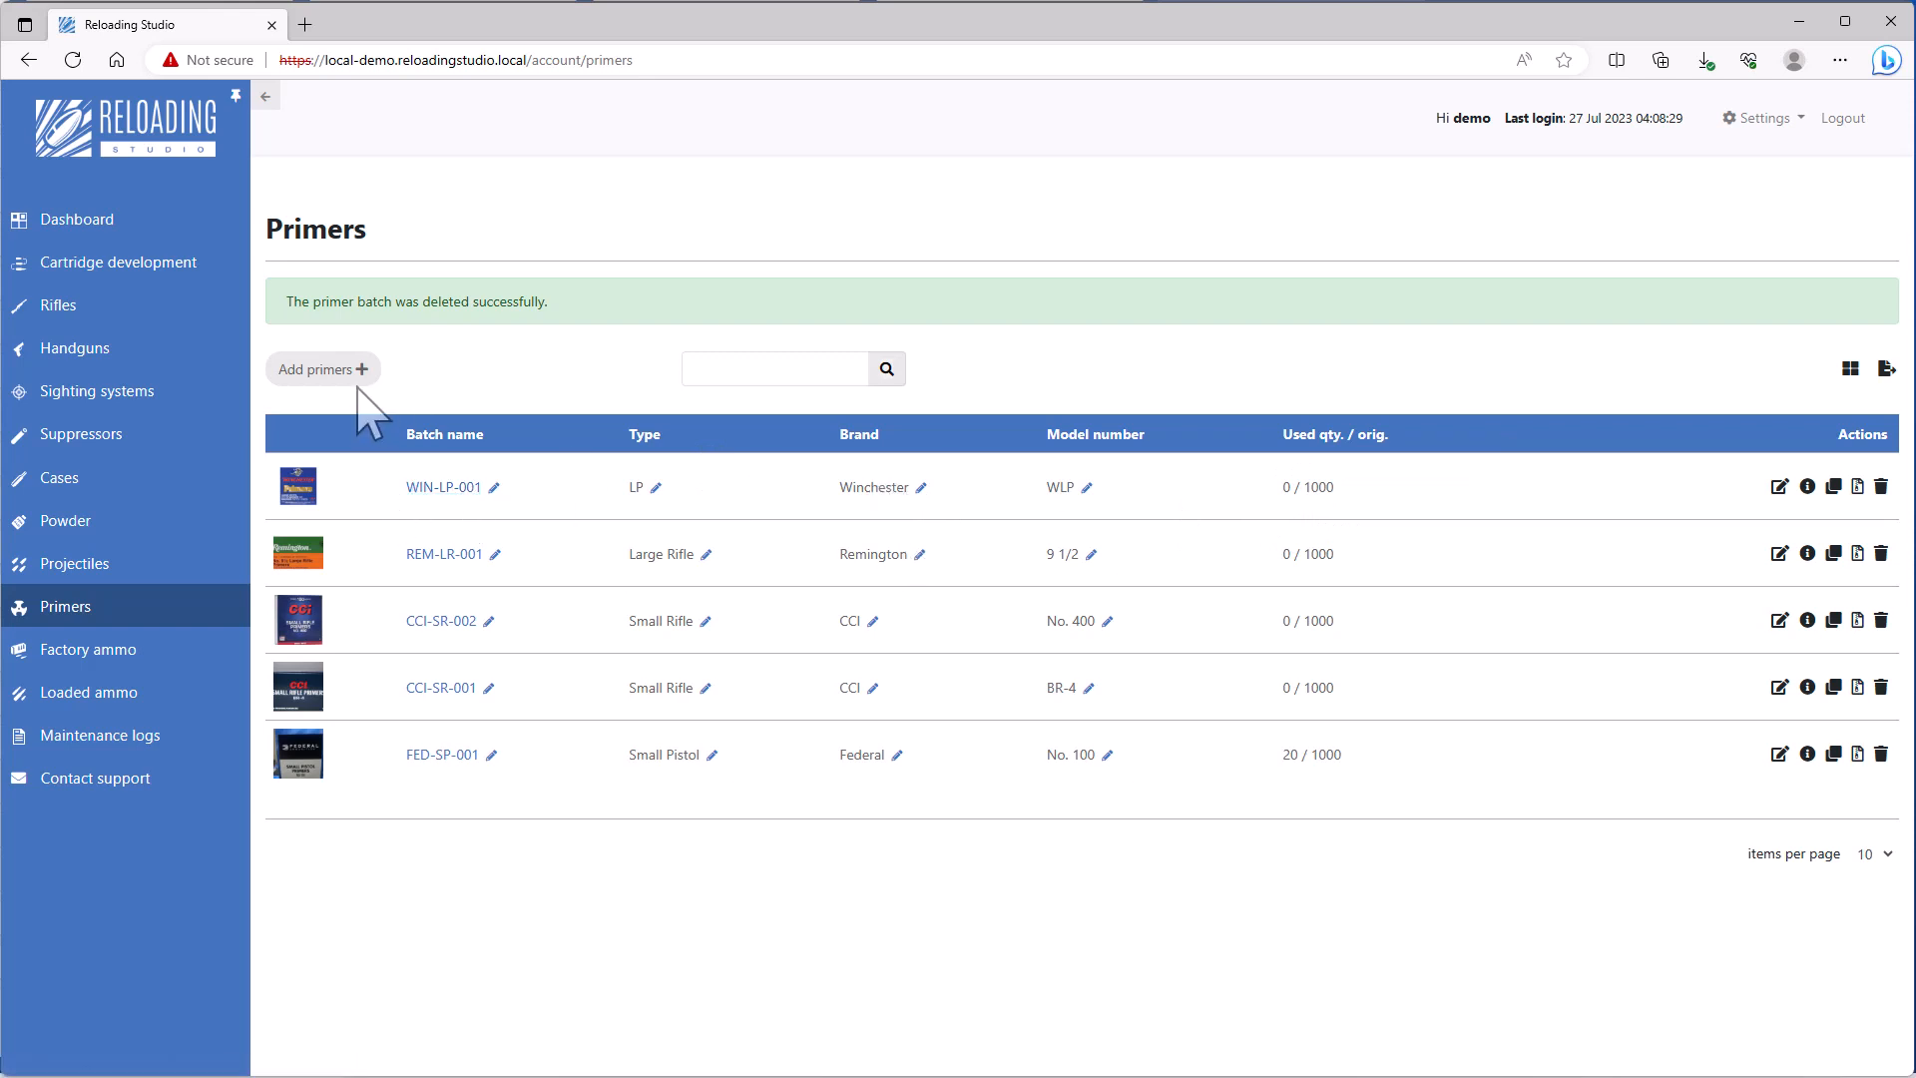
{"action": "left_click", "coordinate": [315, 371]}
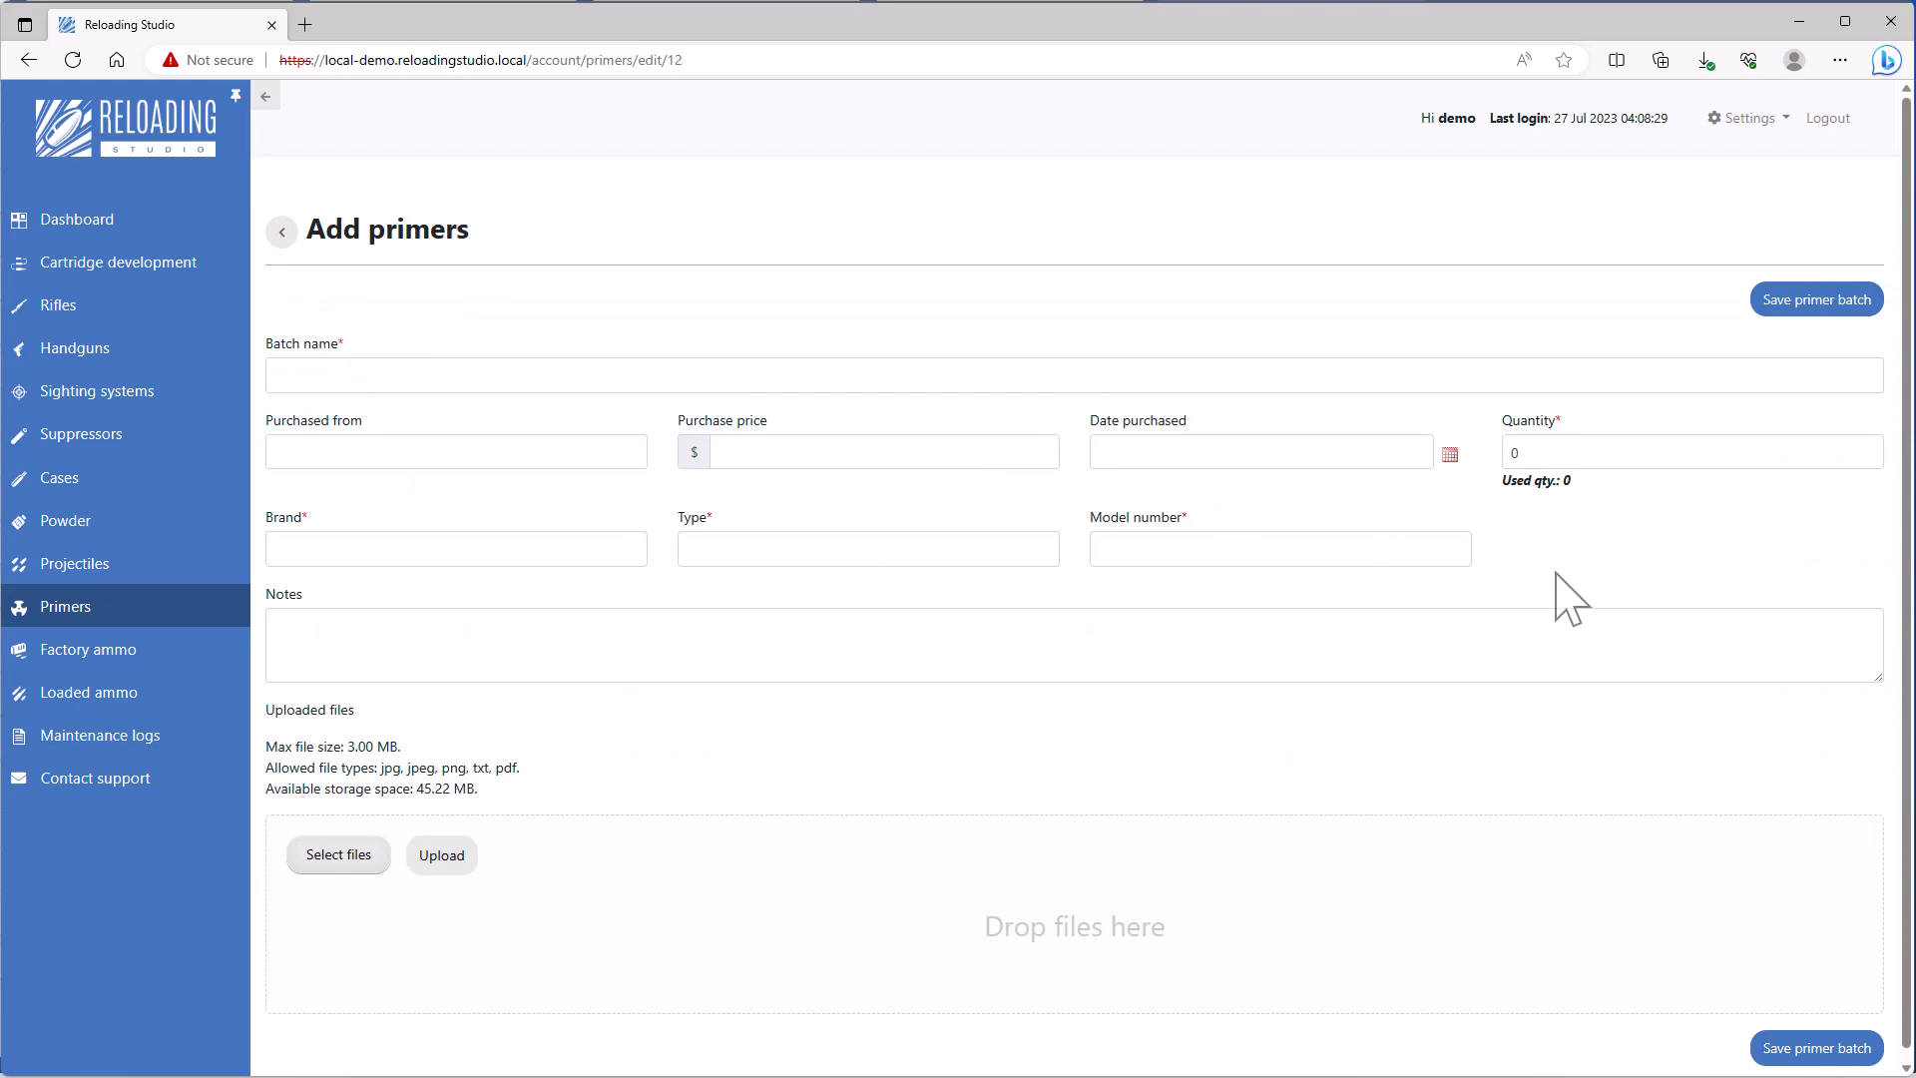
{"action": "left_click", "coordinate": [1558, 465]}
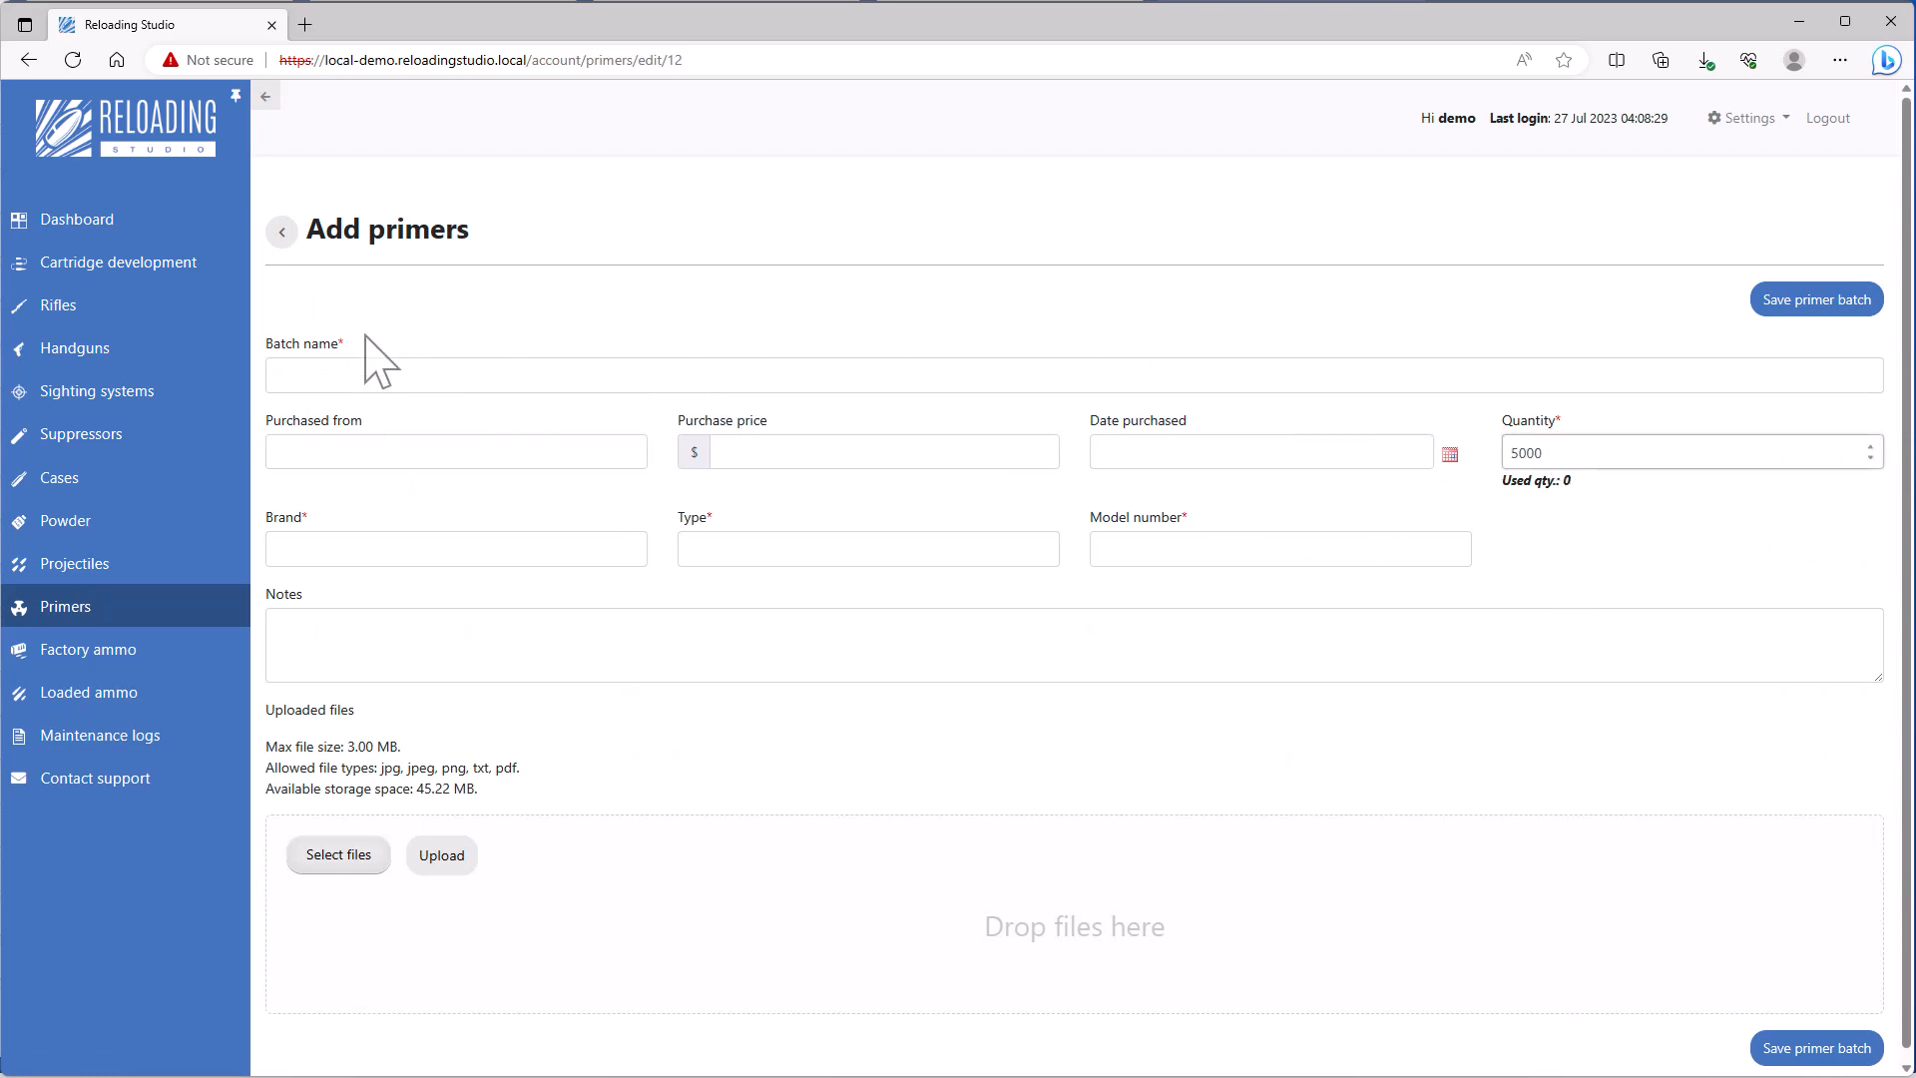
{"action": "left_click", "coordinate": [281, 236]}
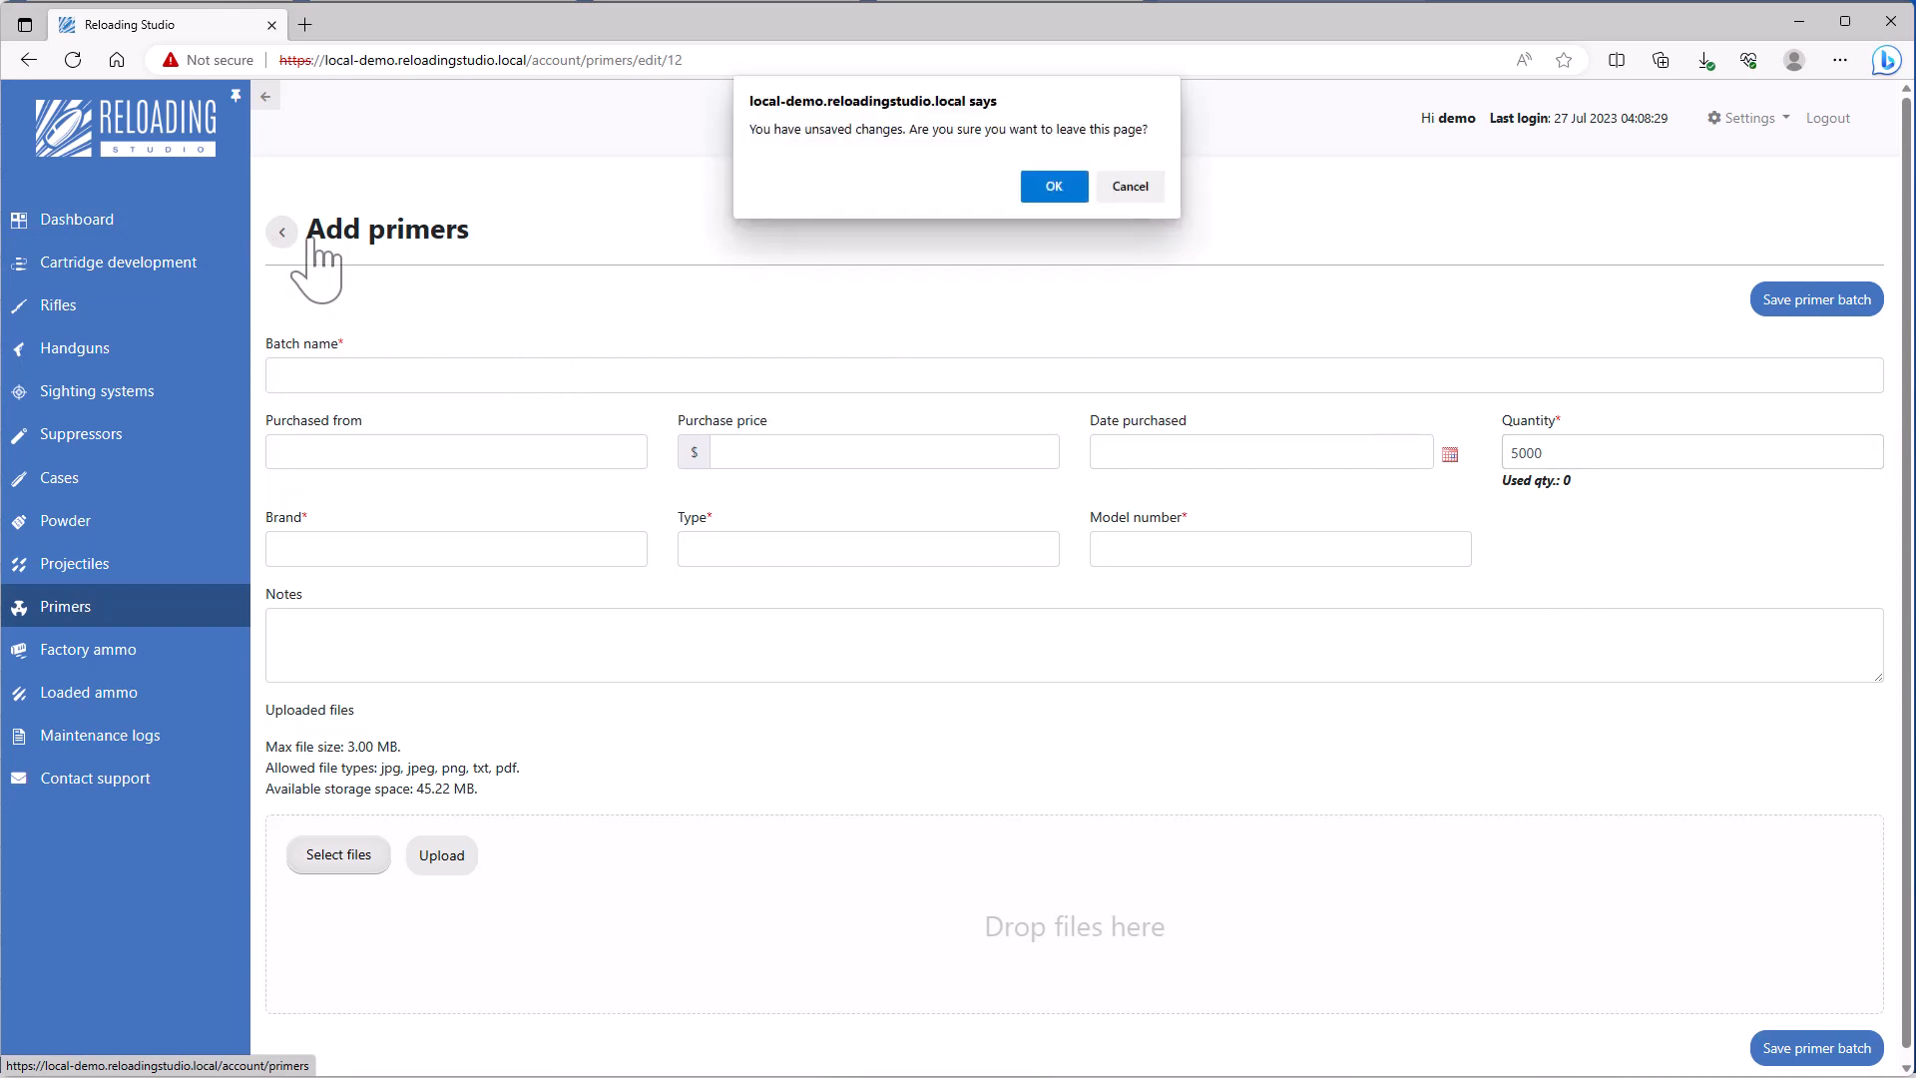
{"action": "left_click", "coordinate": [1052, 188]}
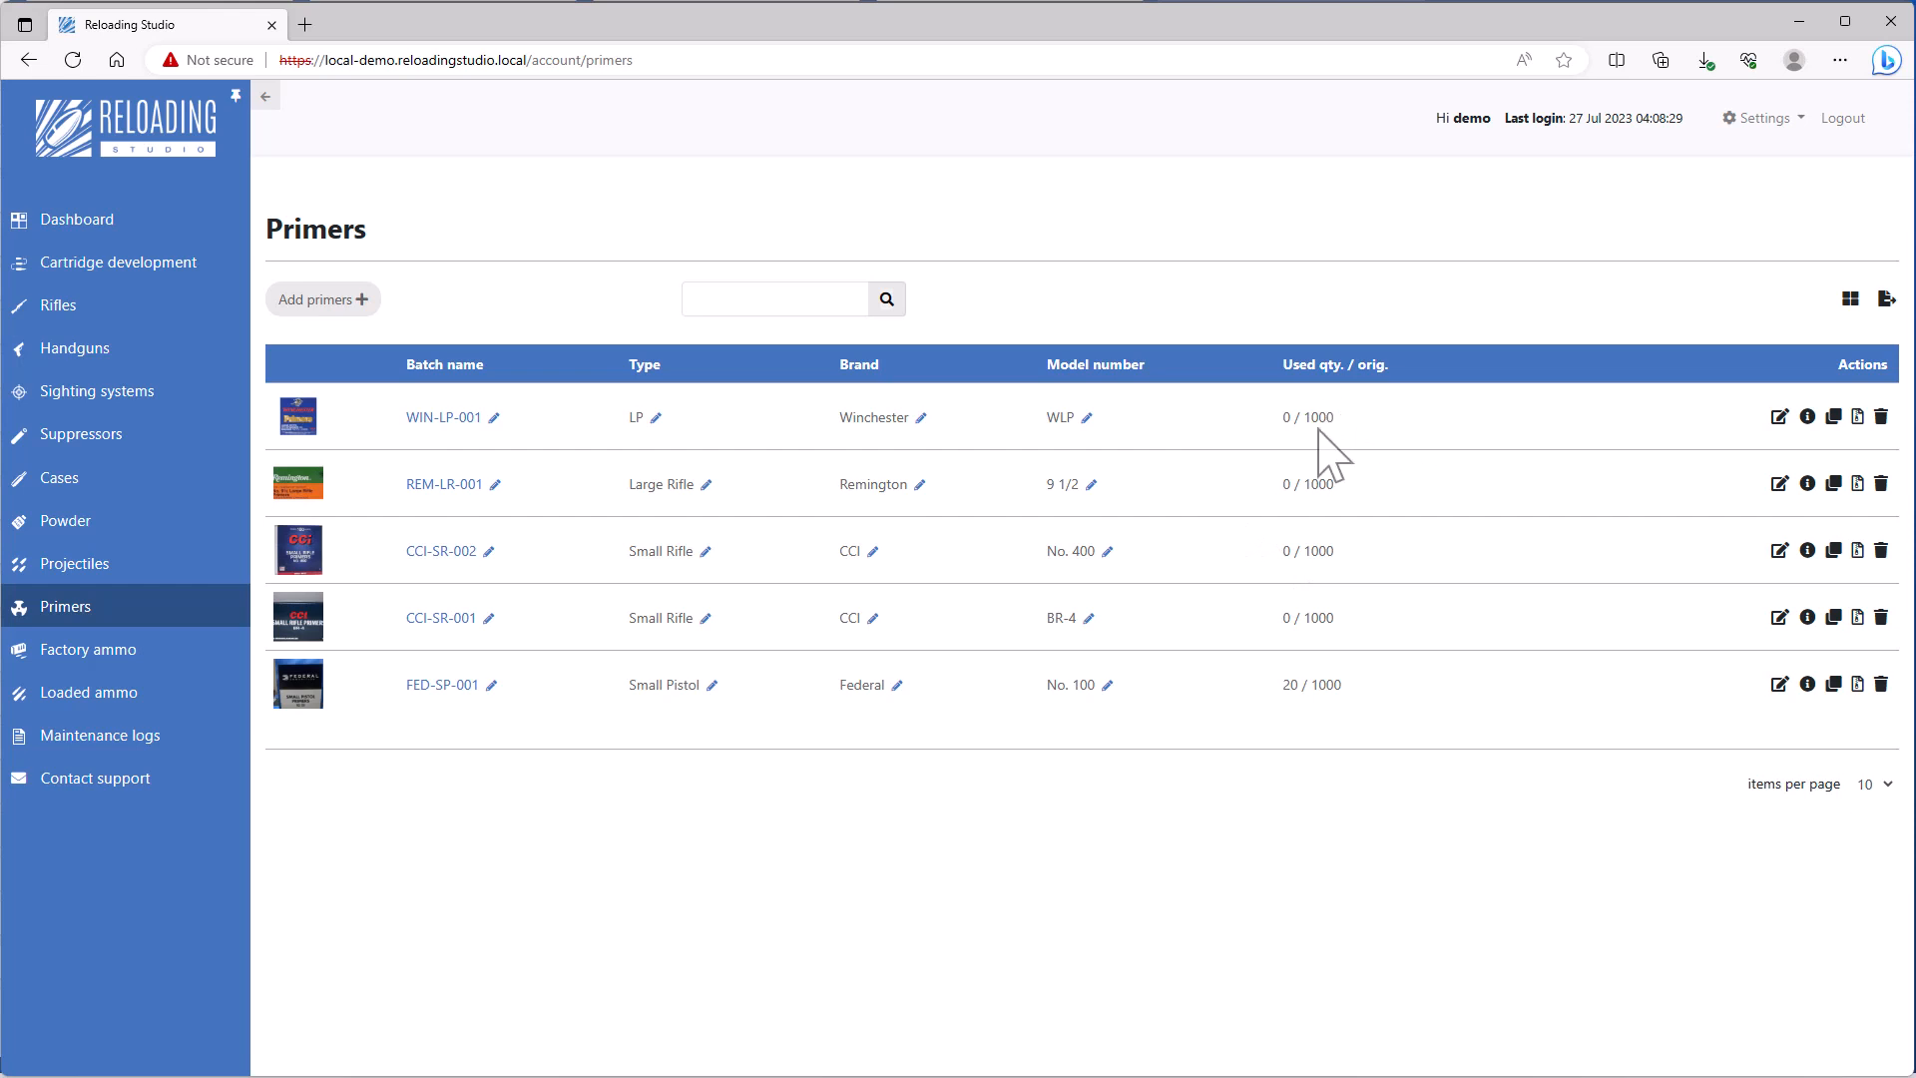
Resave the WIN-LP-001 primer batch as it is and look at the blank form for a new batch.
{"action": "left_click", "coordinate": [437, 420]}
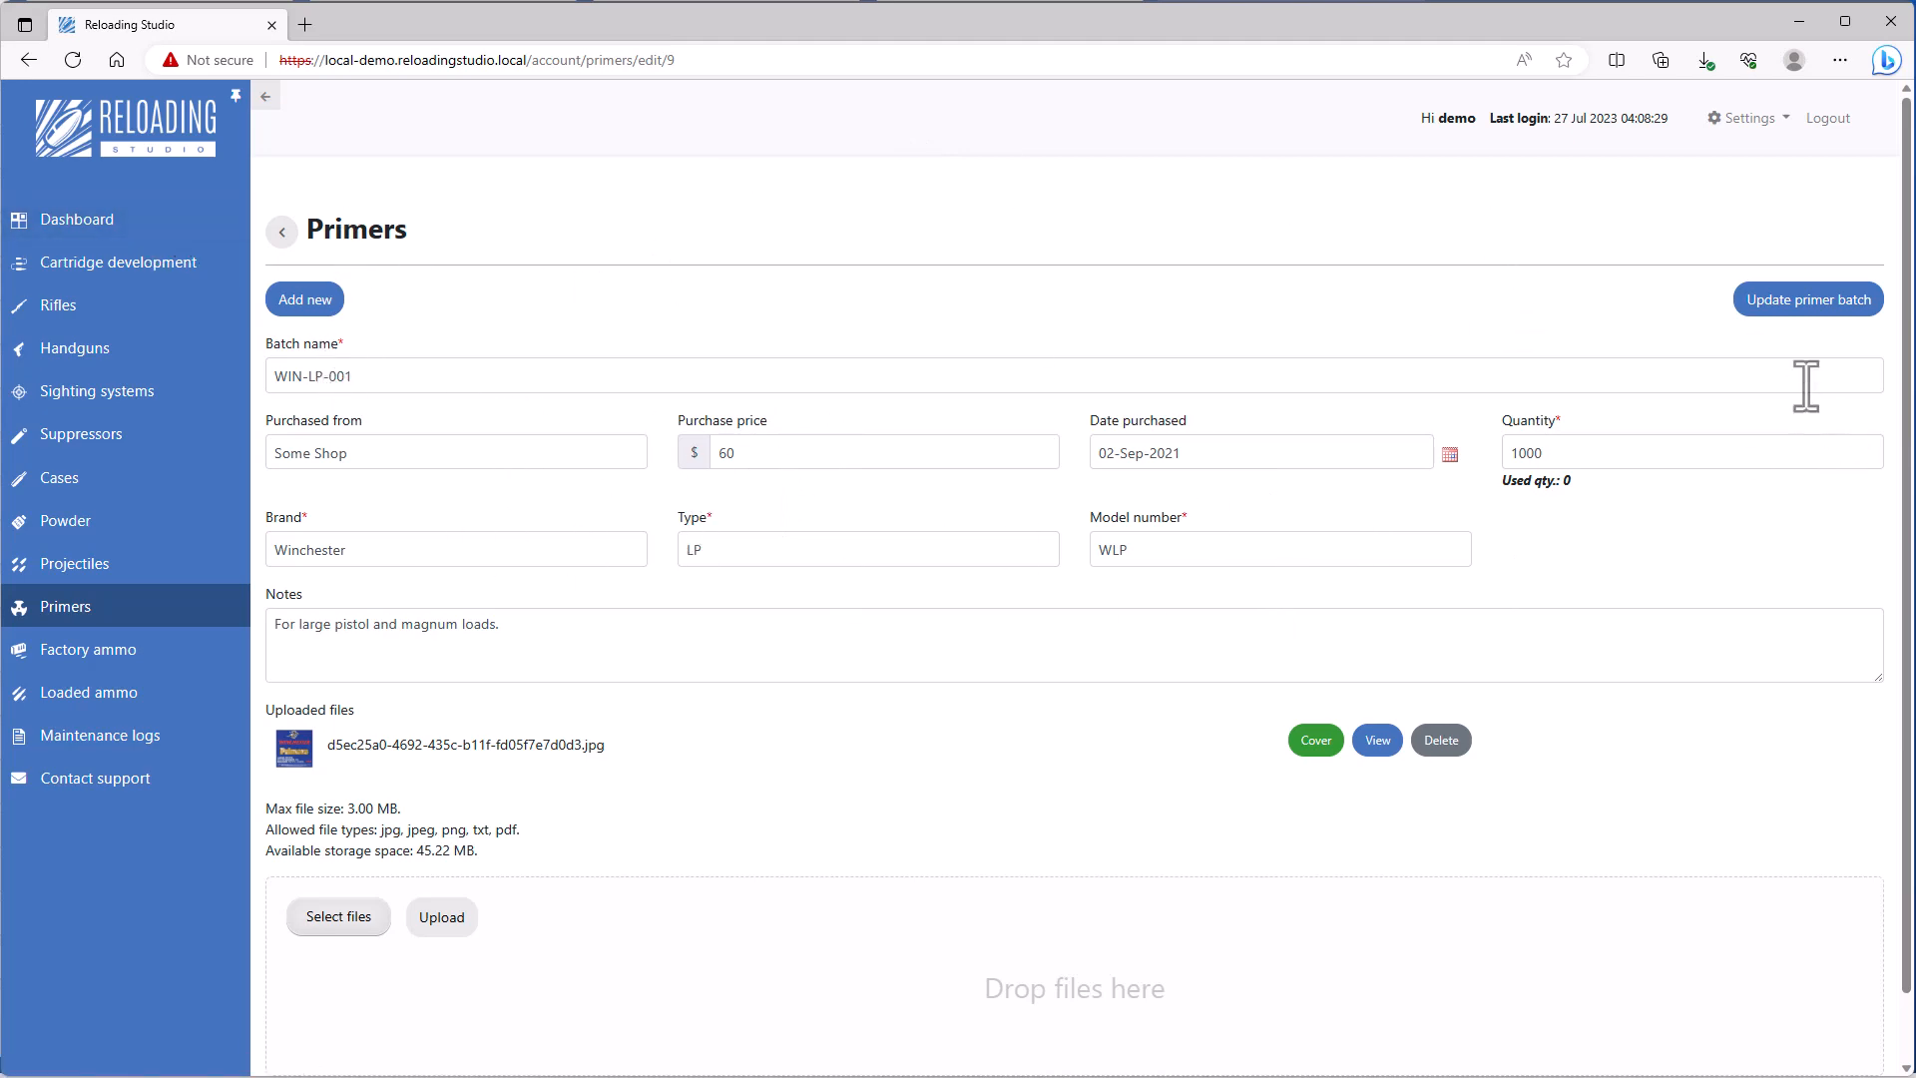
{"action": "left_click", "coordinate": [1788, 304]}
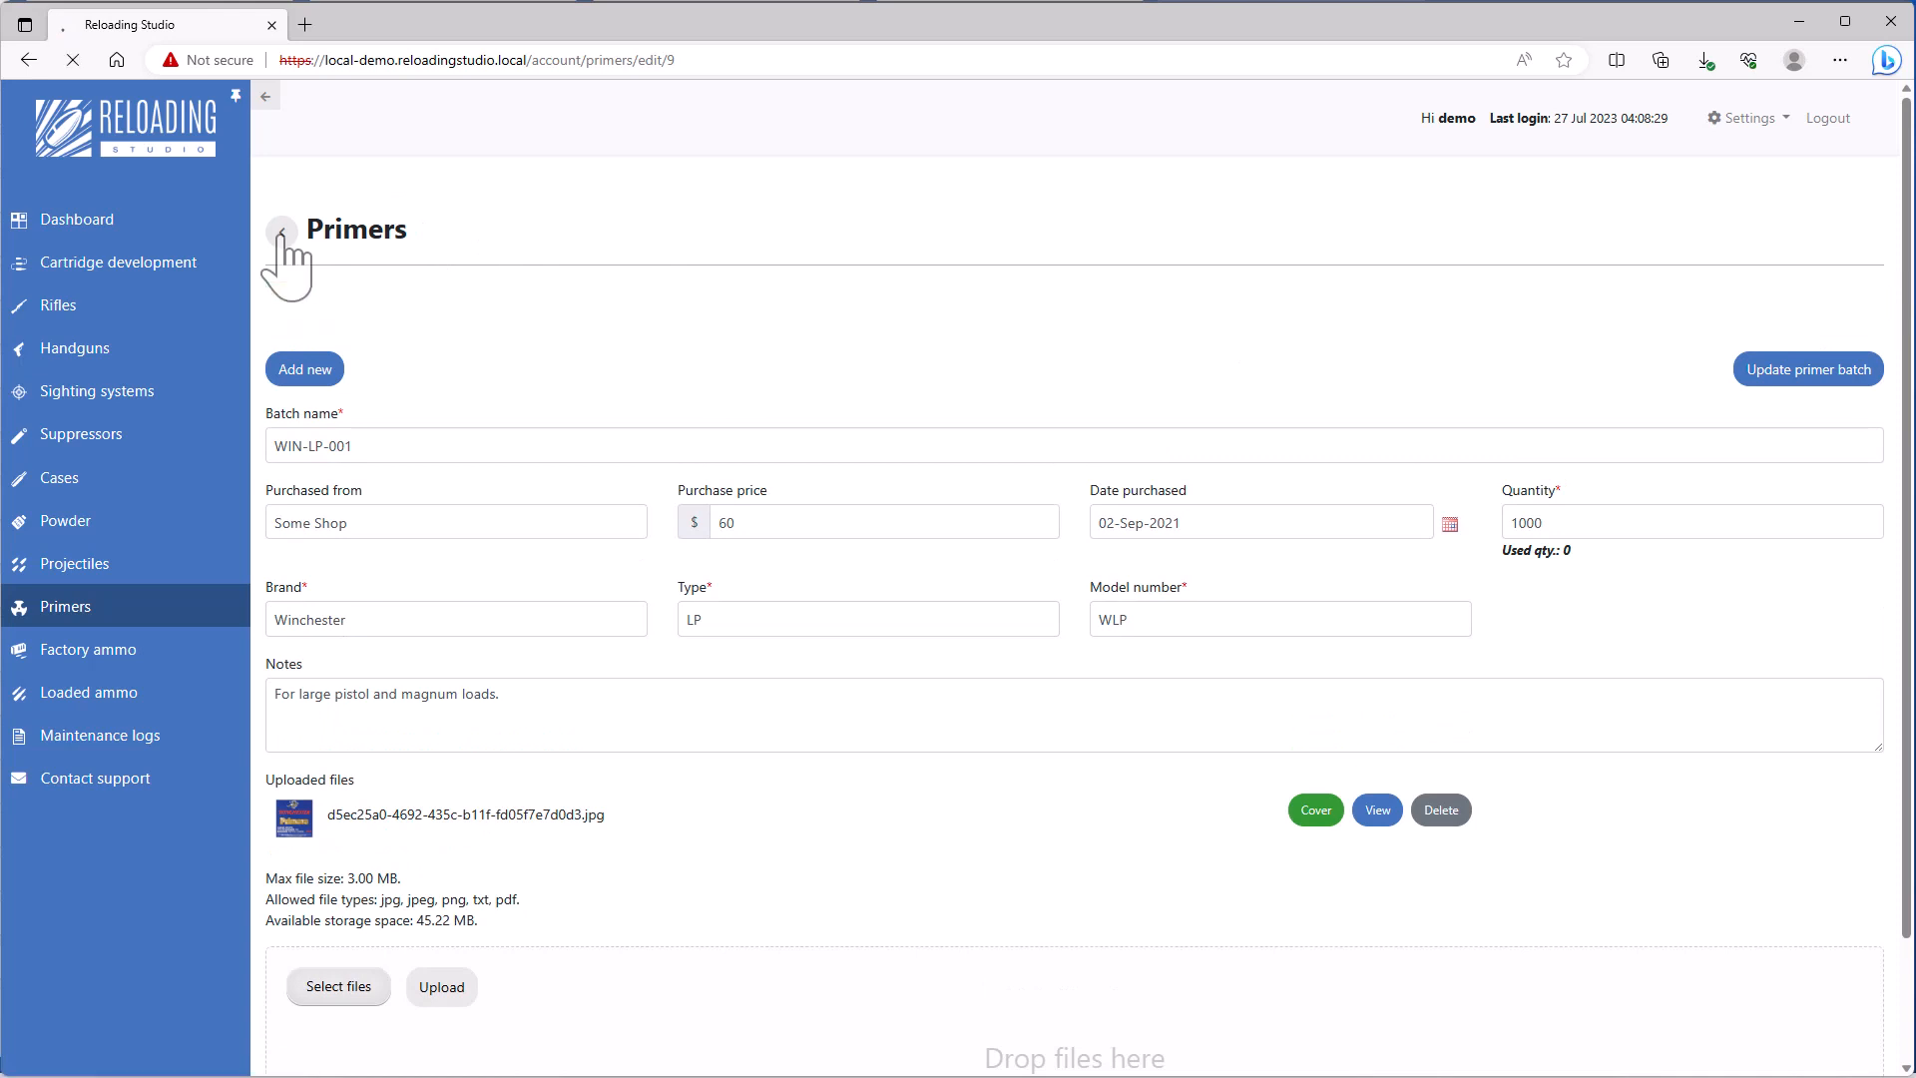
{"action": "left_click", "coordinate": [284, 354]}
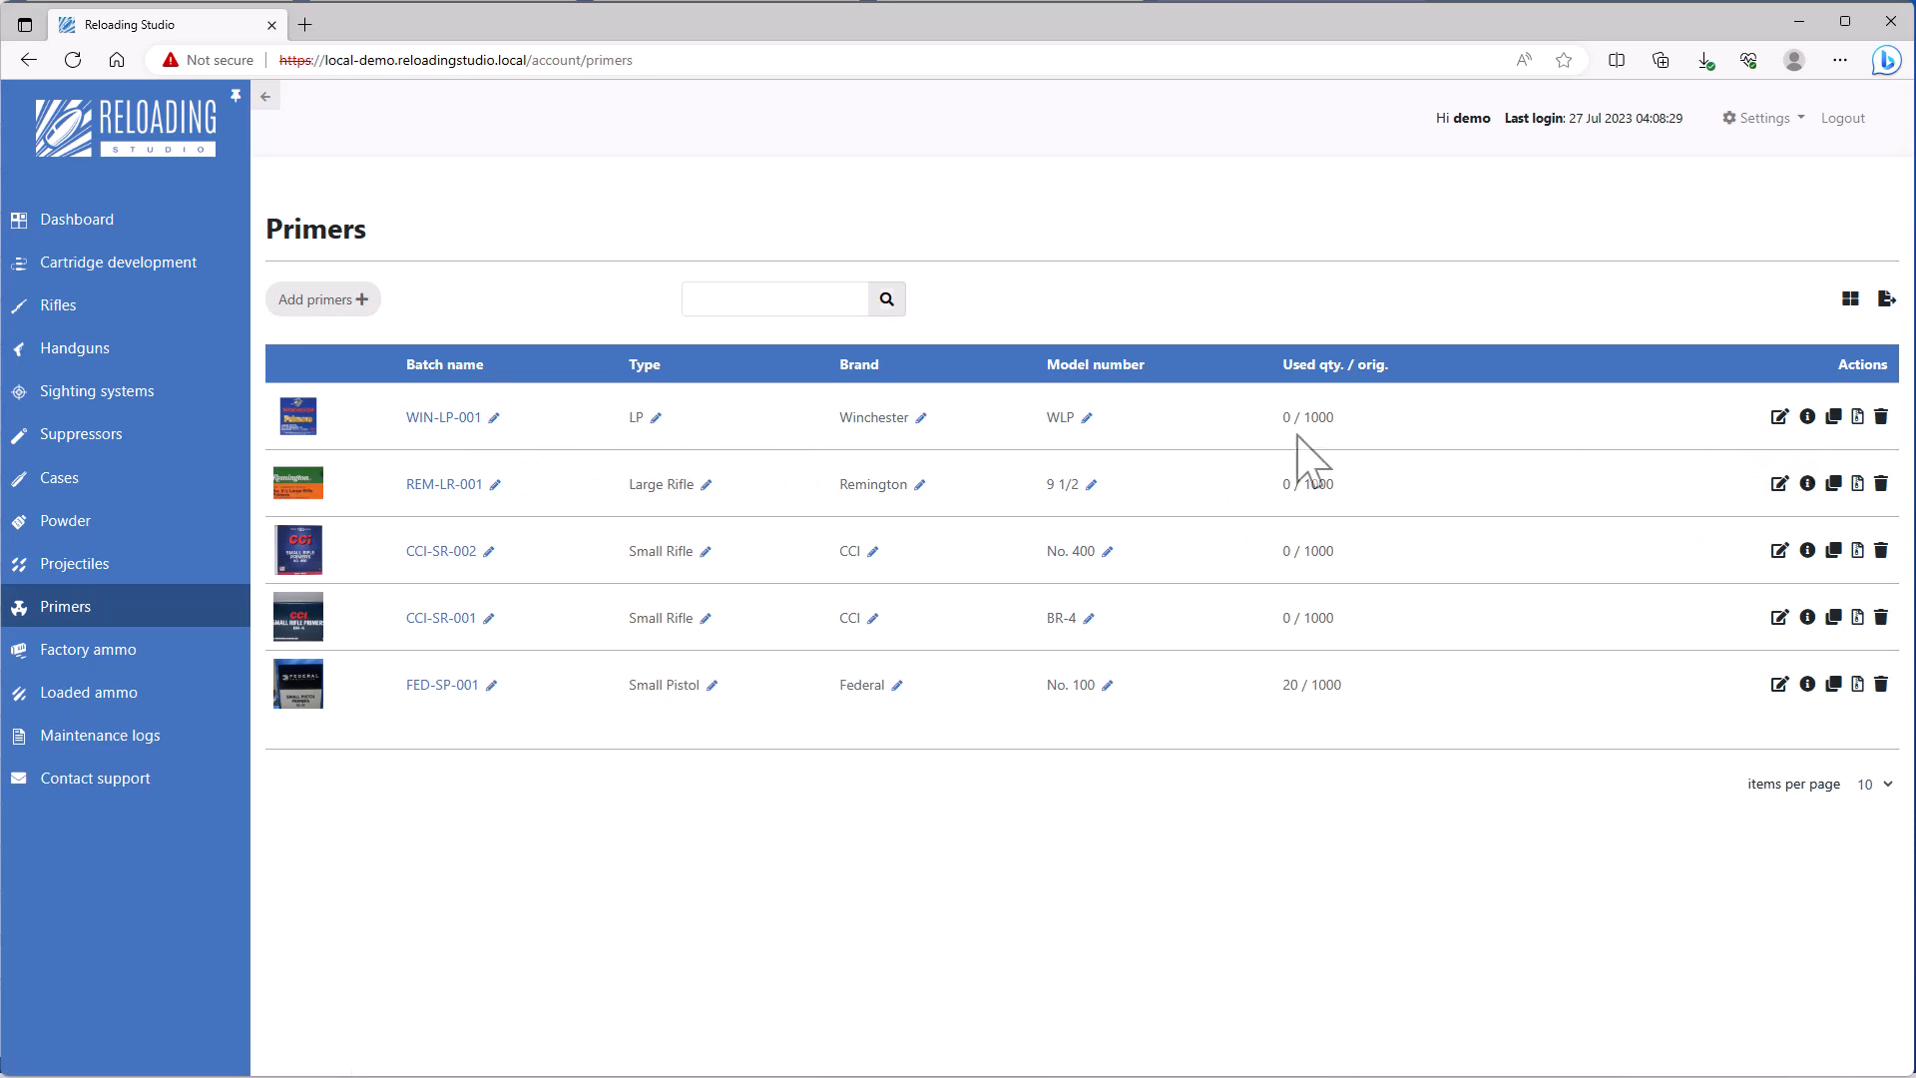
{"action": "left_click", "coordinate": [334, 299]}
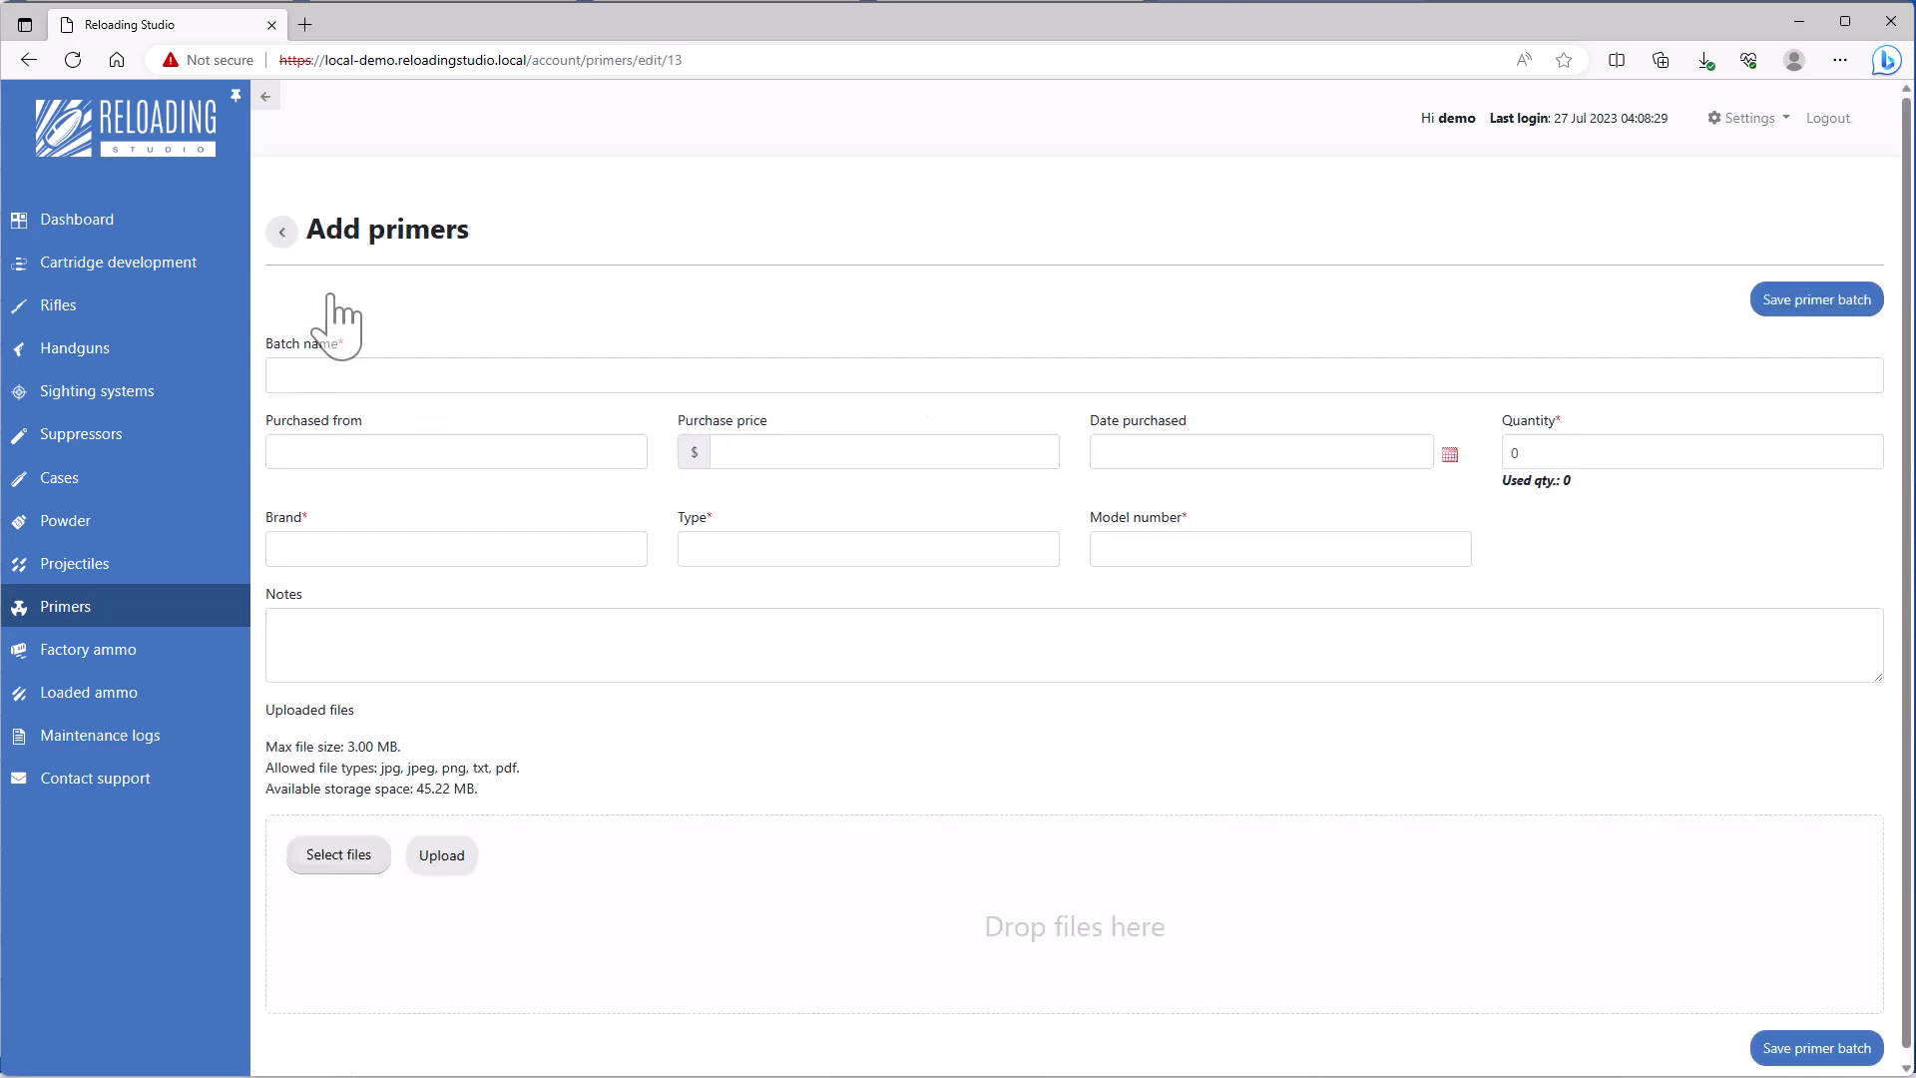
{"action": "left_click", "coordinate": [283, 236]}
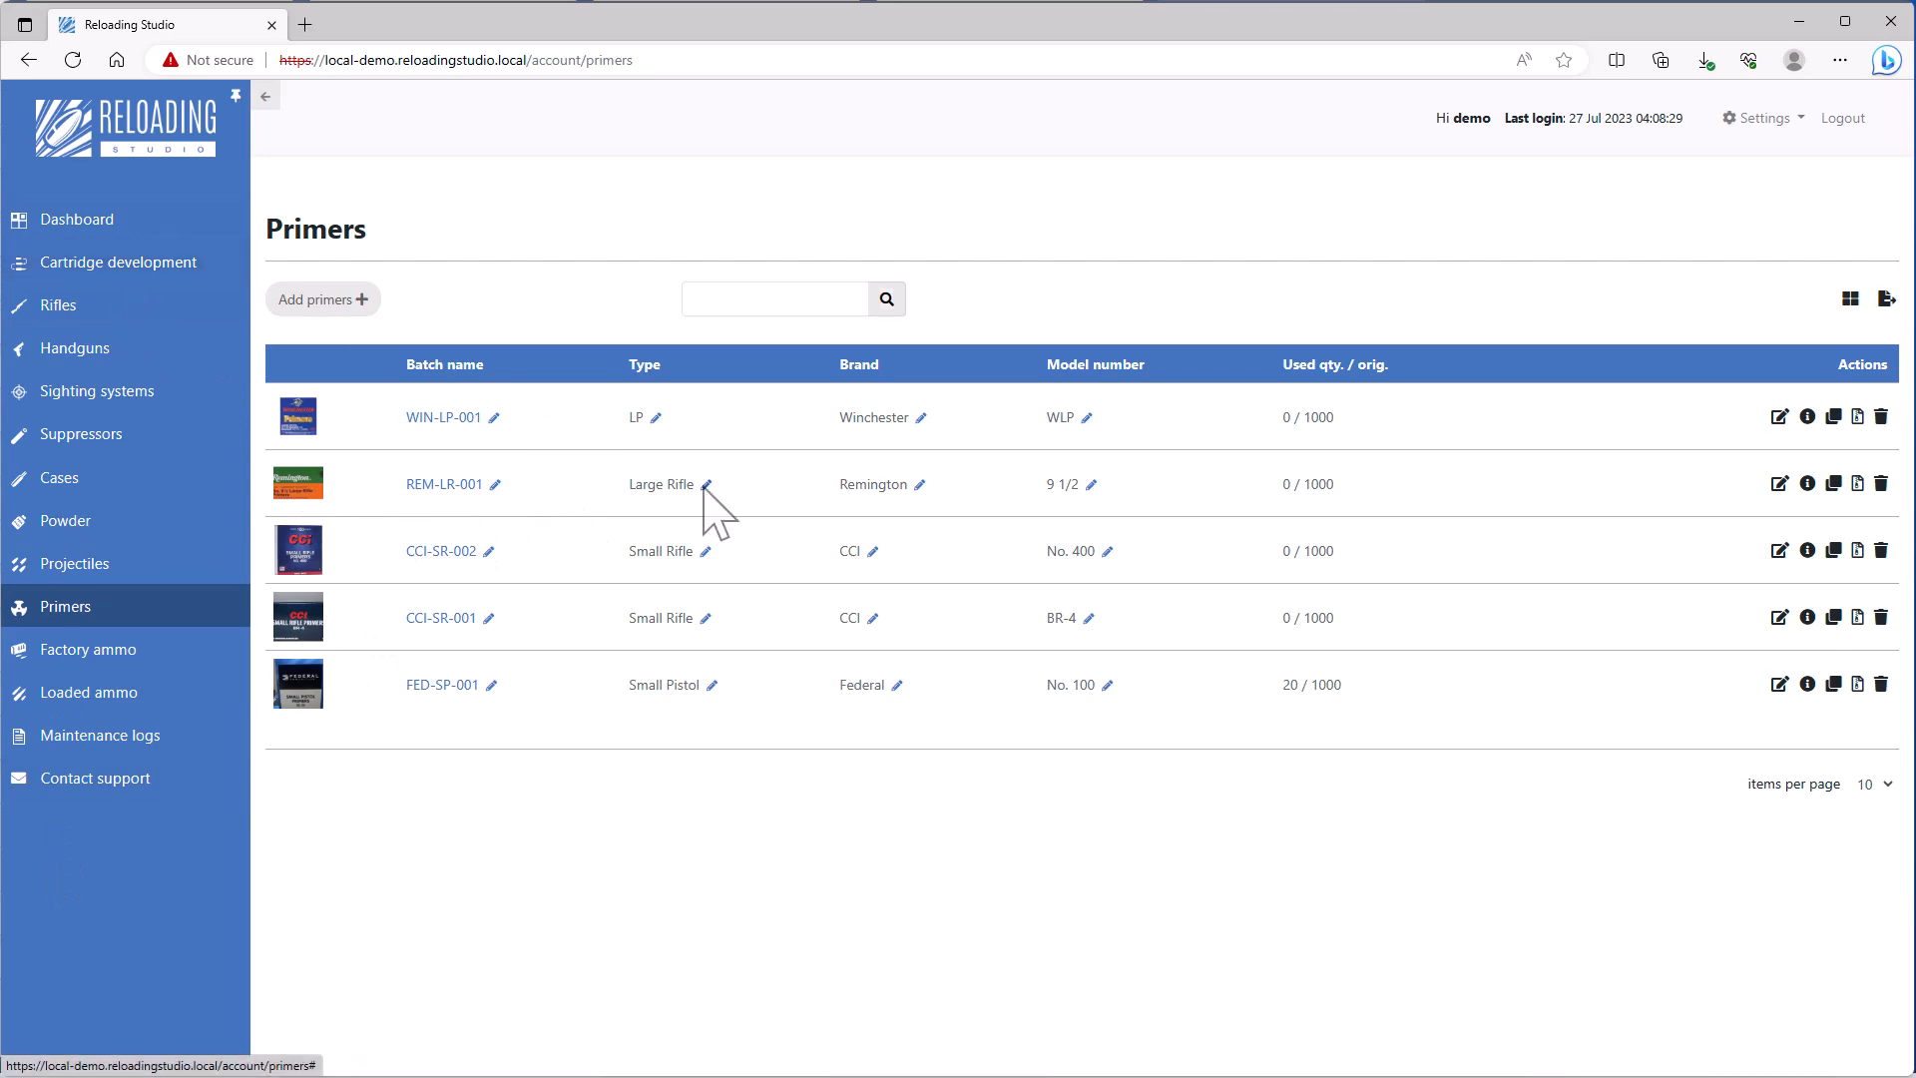
Clone the WIN-LP-001 primer batch and rename the copy WIN-LP-002.
{"action": "left_click", "coordinate": [1833, 417]}
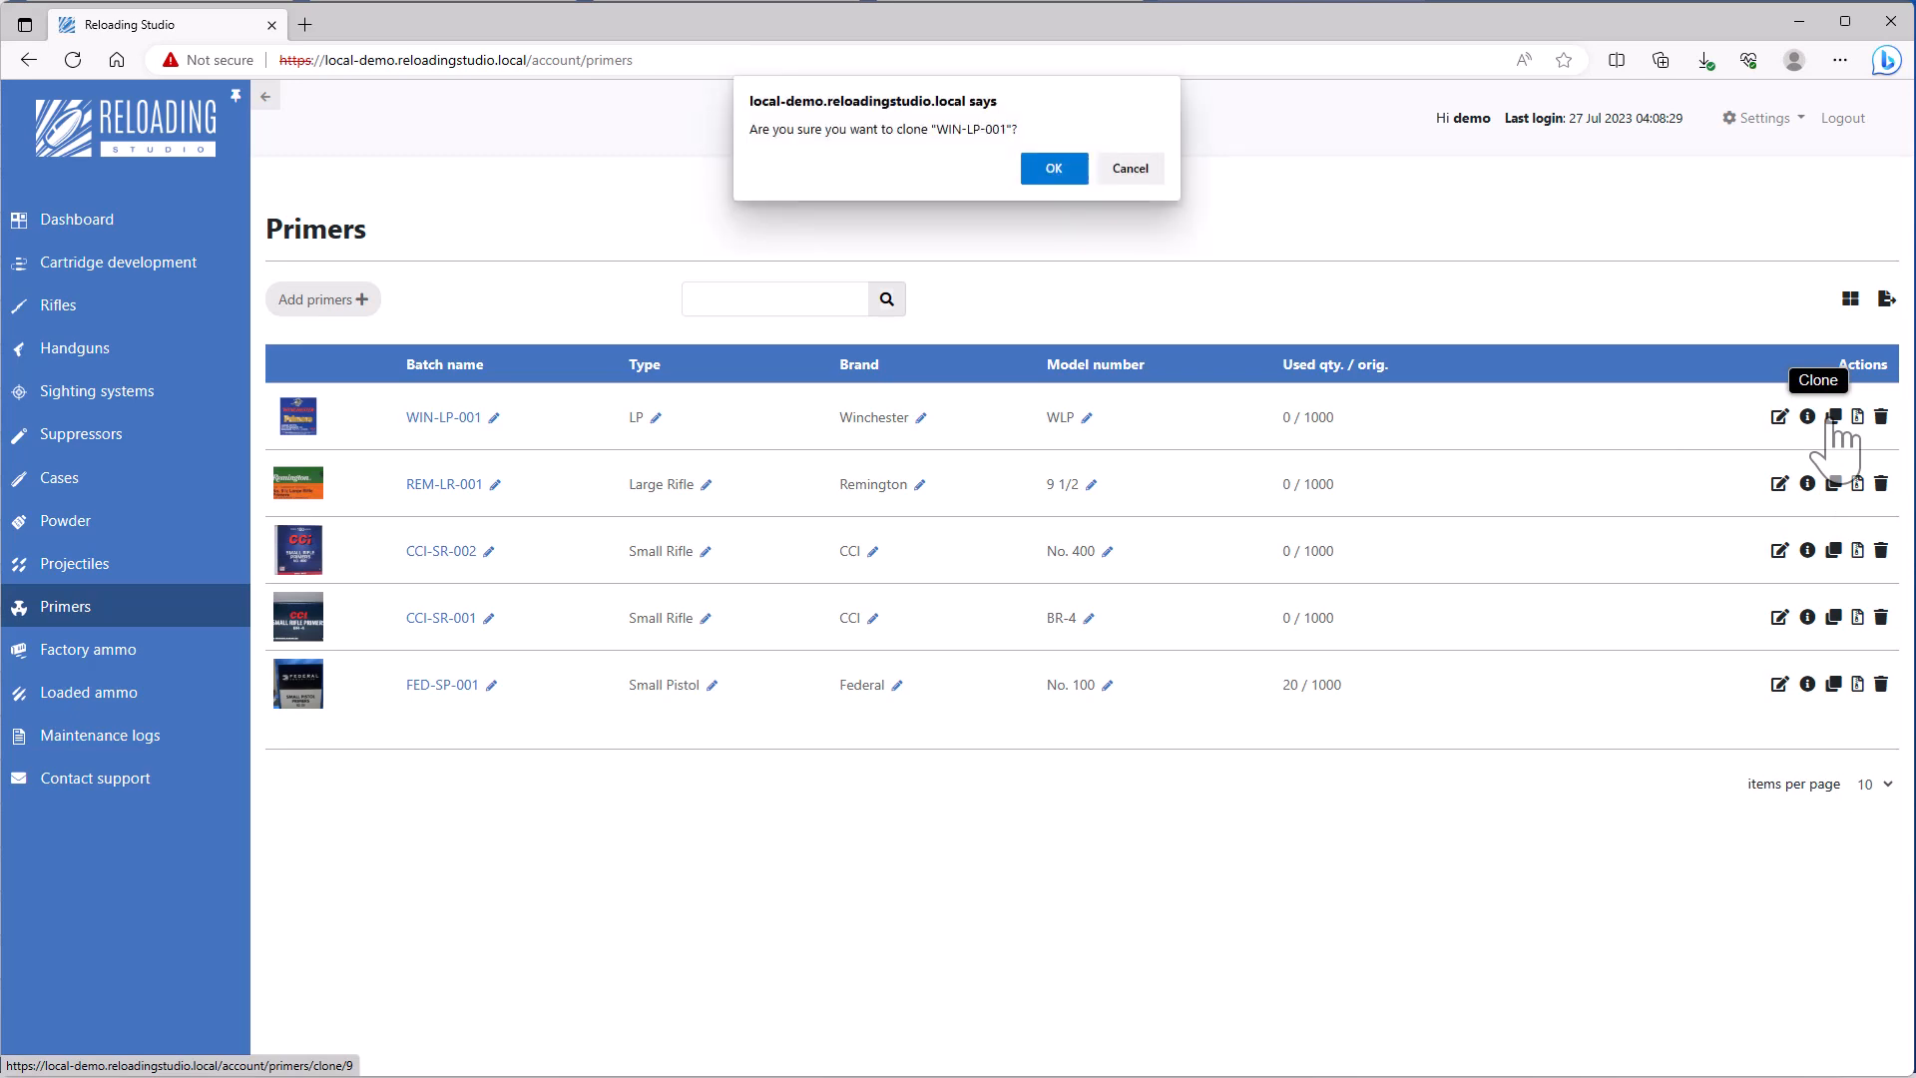
{"action": "left_click", "coordinate": [1063, 180]}
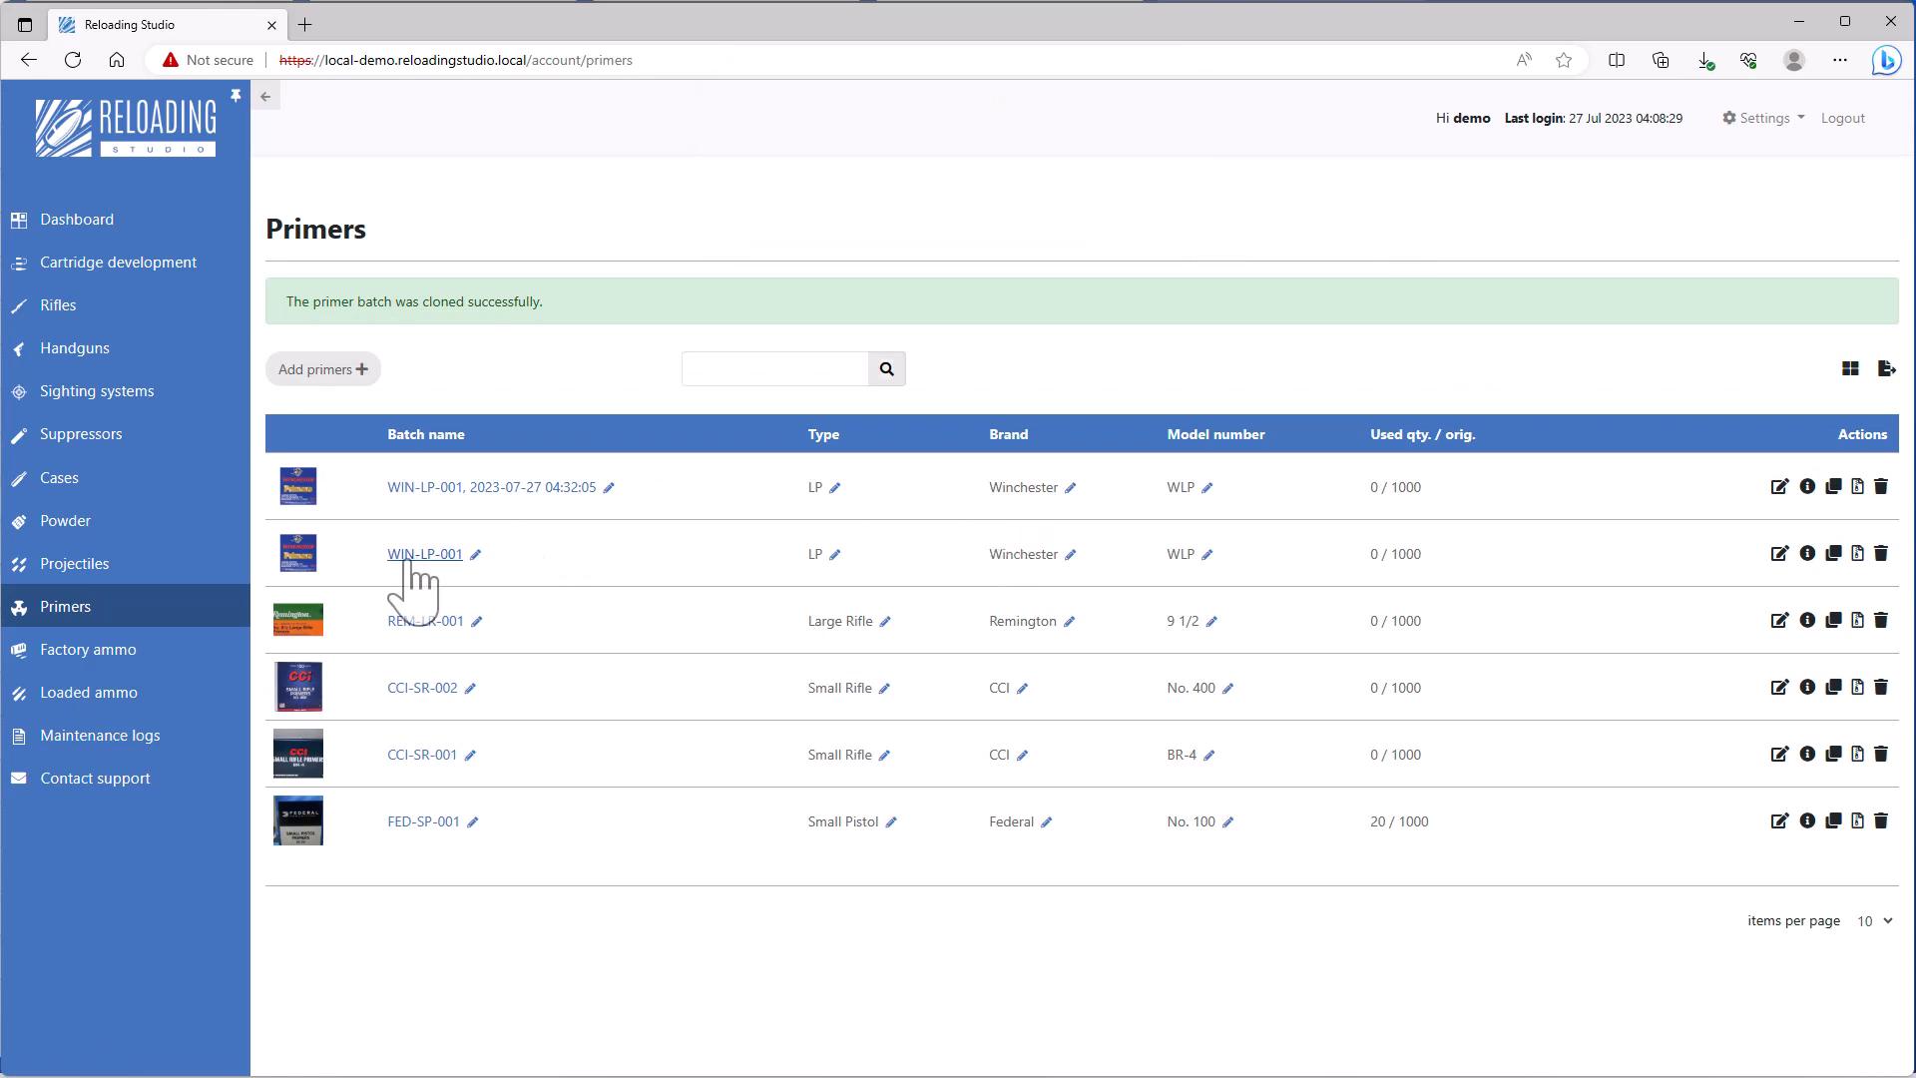
{"action": "left_click", "coordinate": [607, 488]}
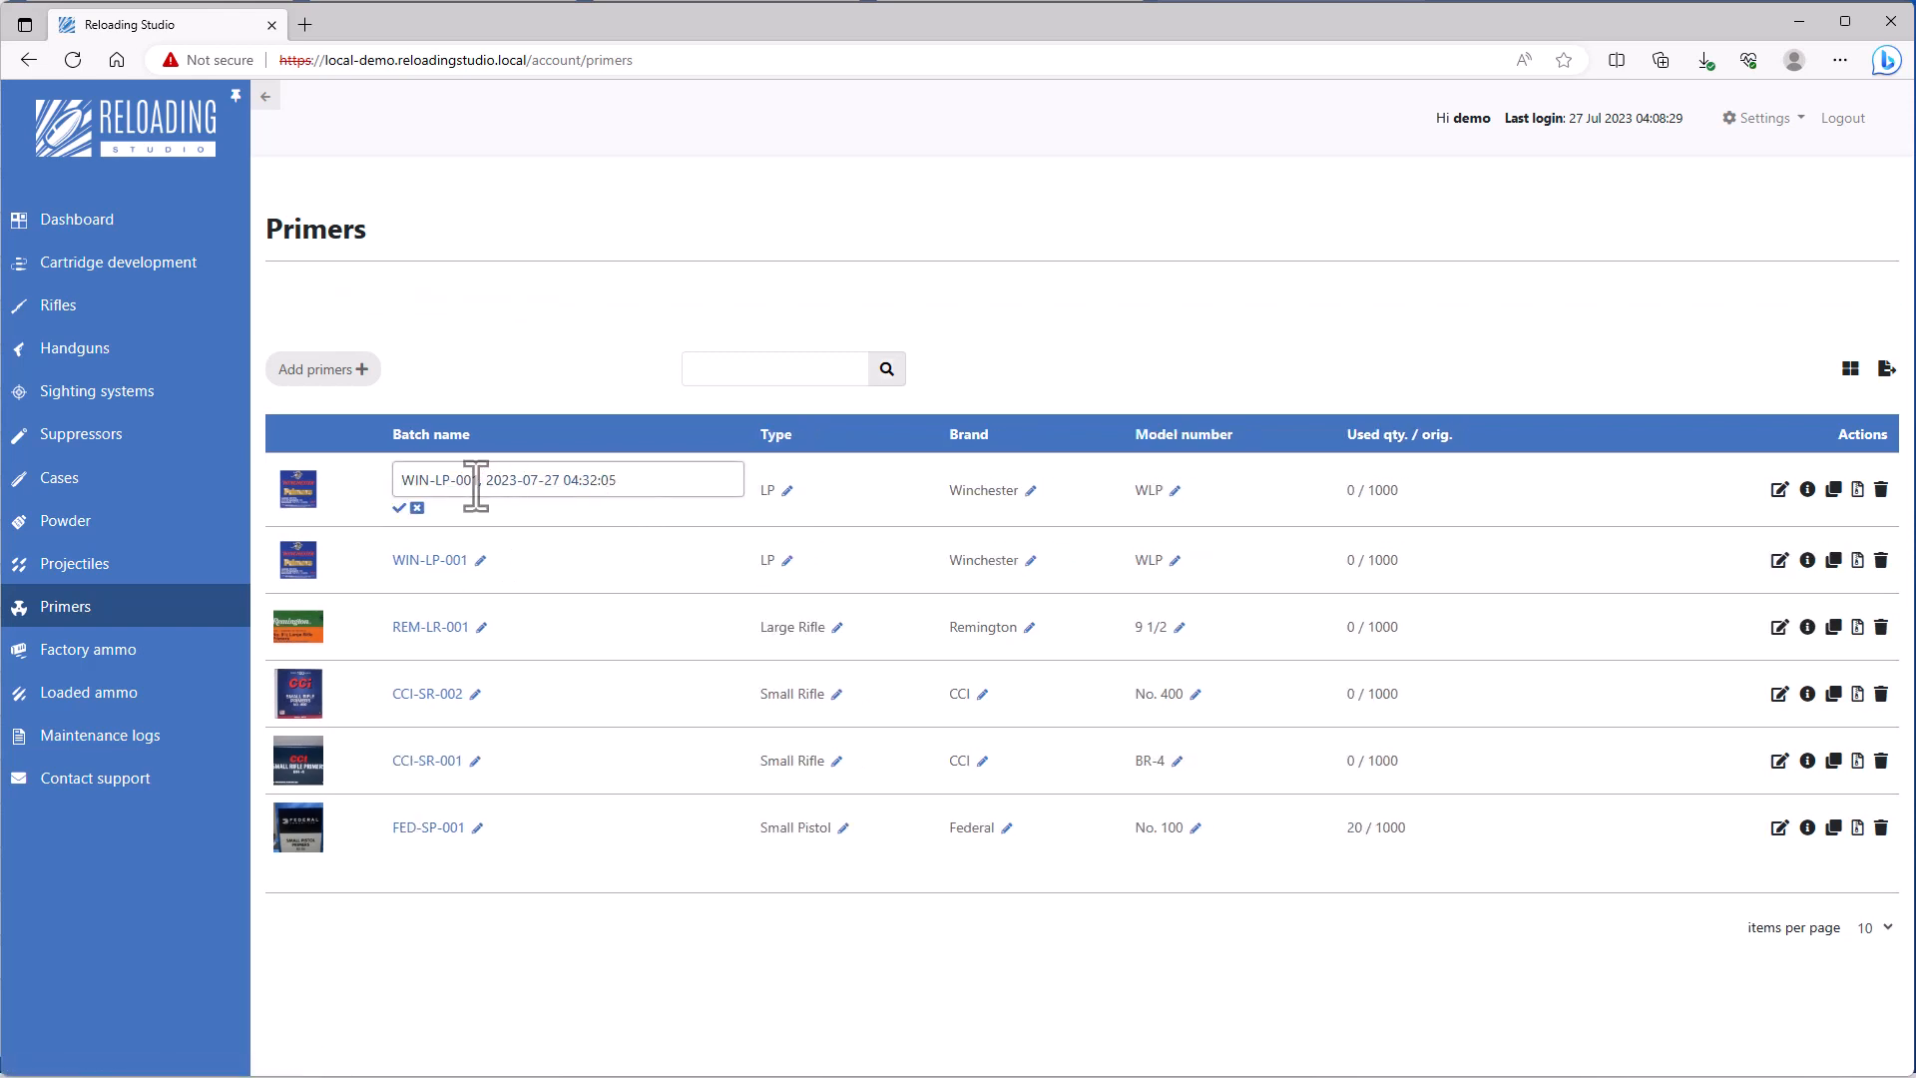
{"action": "left_click_drag", "start_coordinate": [472, 482], "coordinate": [770, 502]}
{"action": "type", "text": "2"}
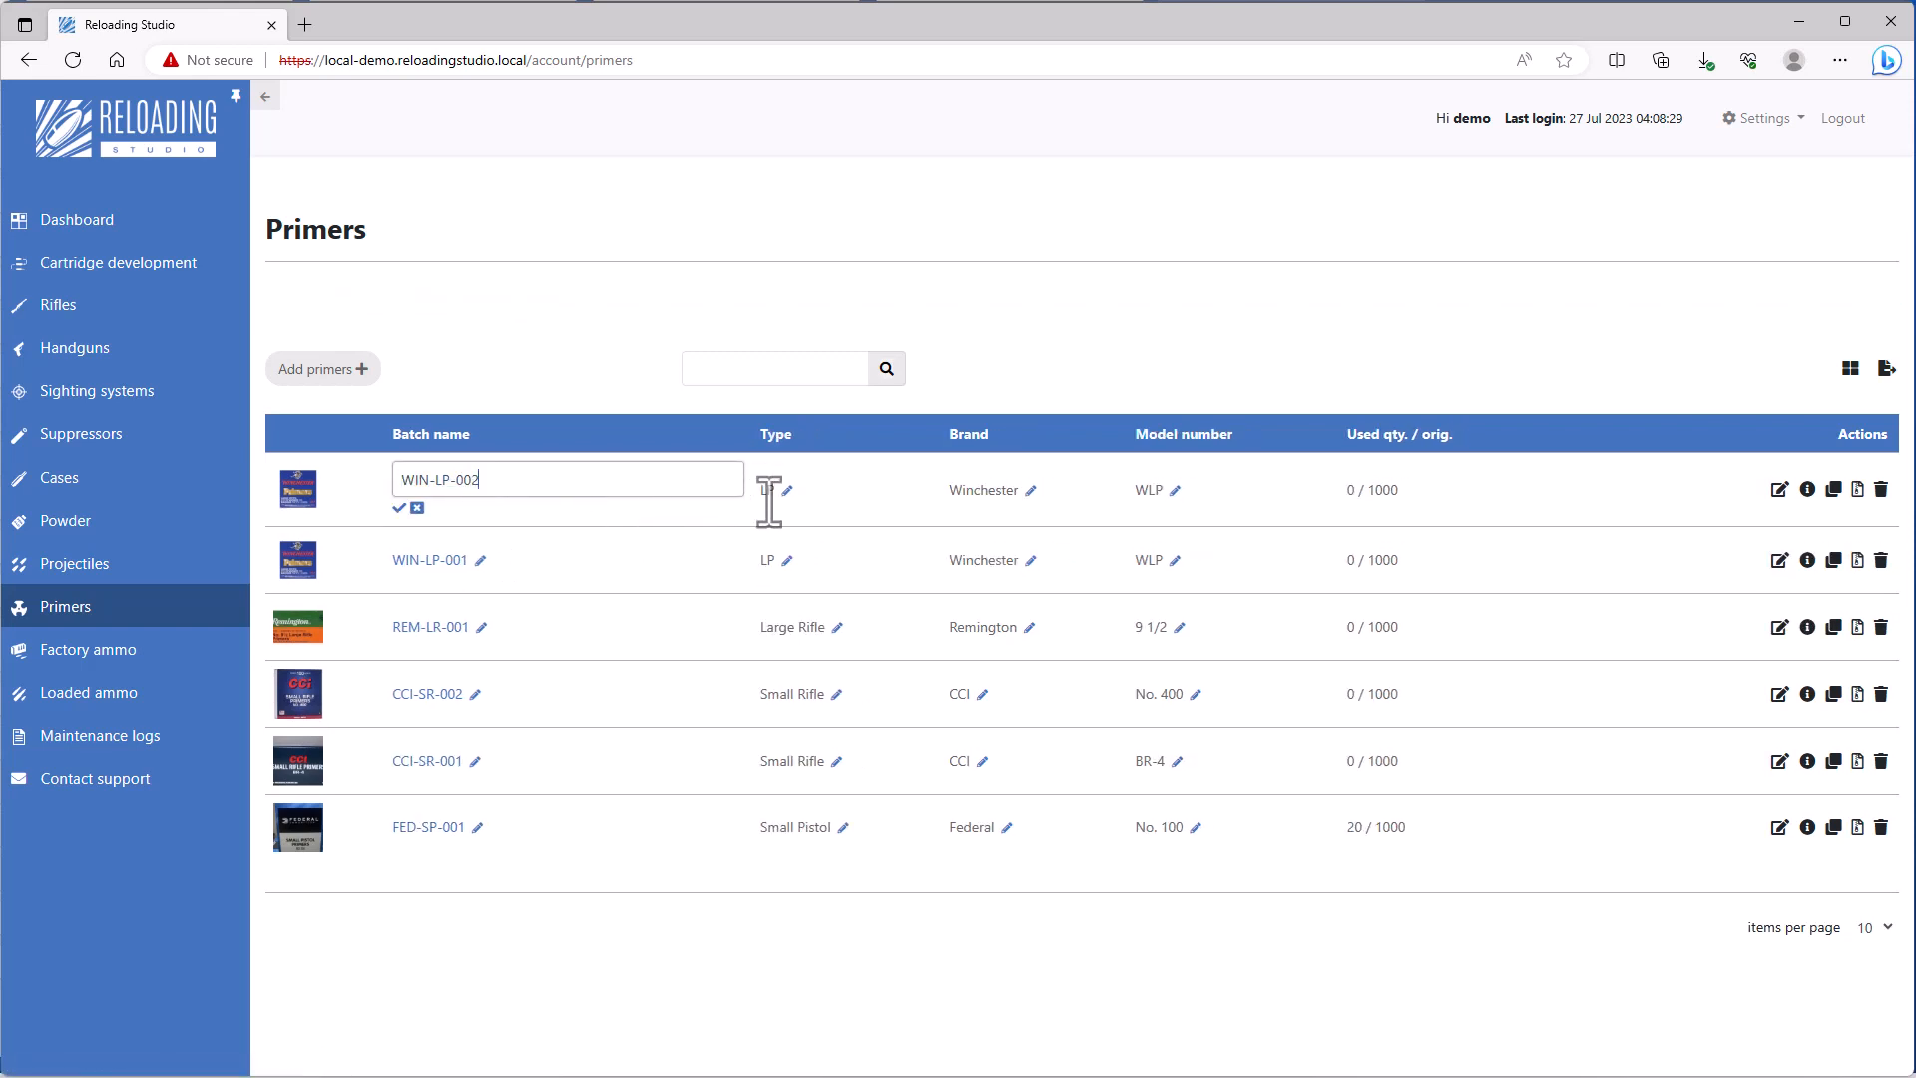
{"action": "left_click", "coordinate": [400, 508]}
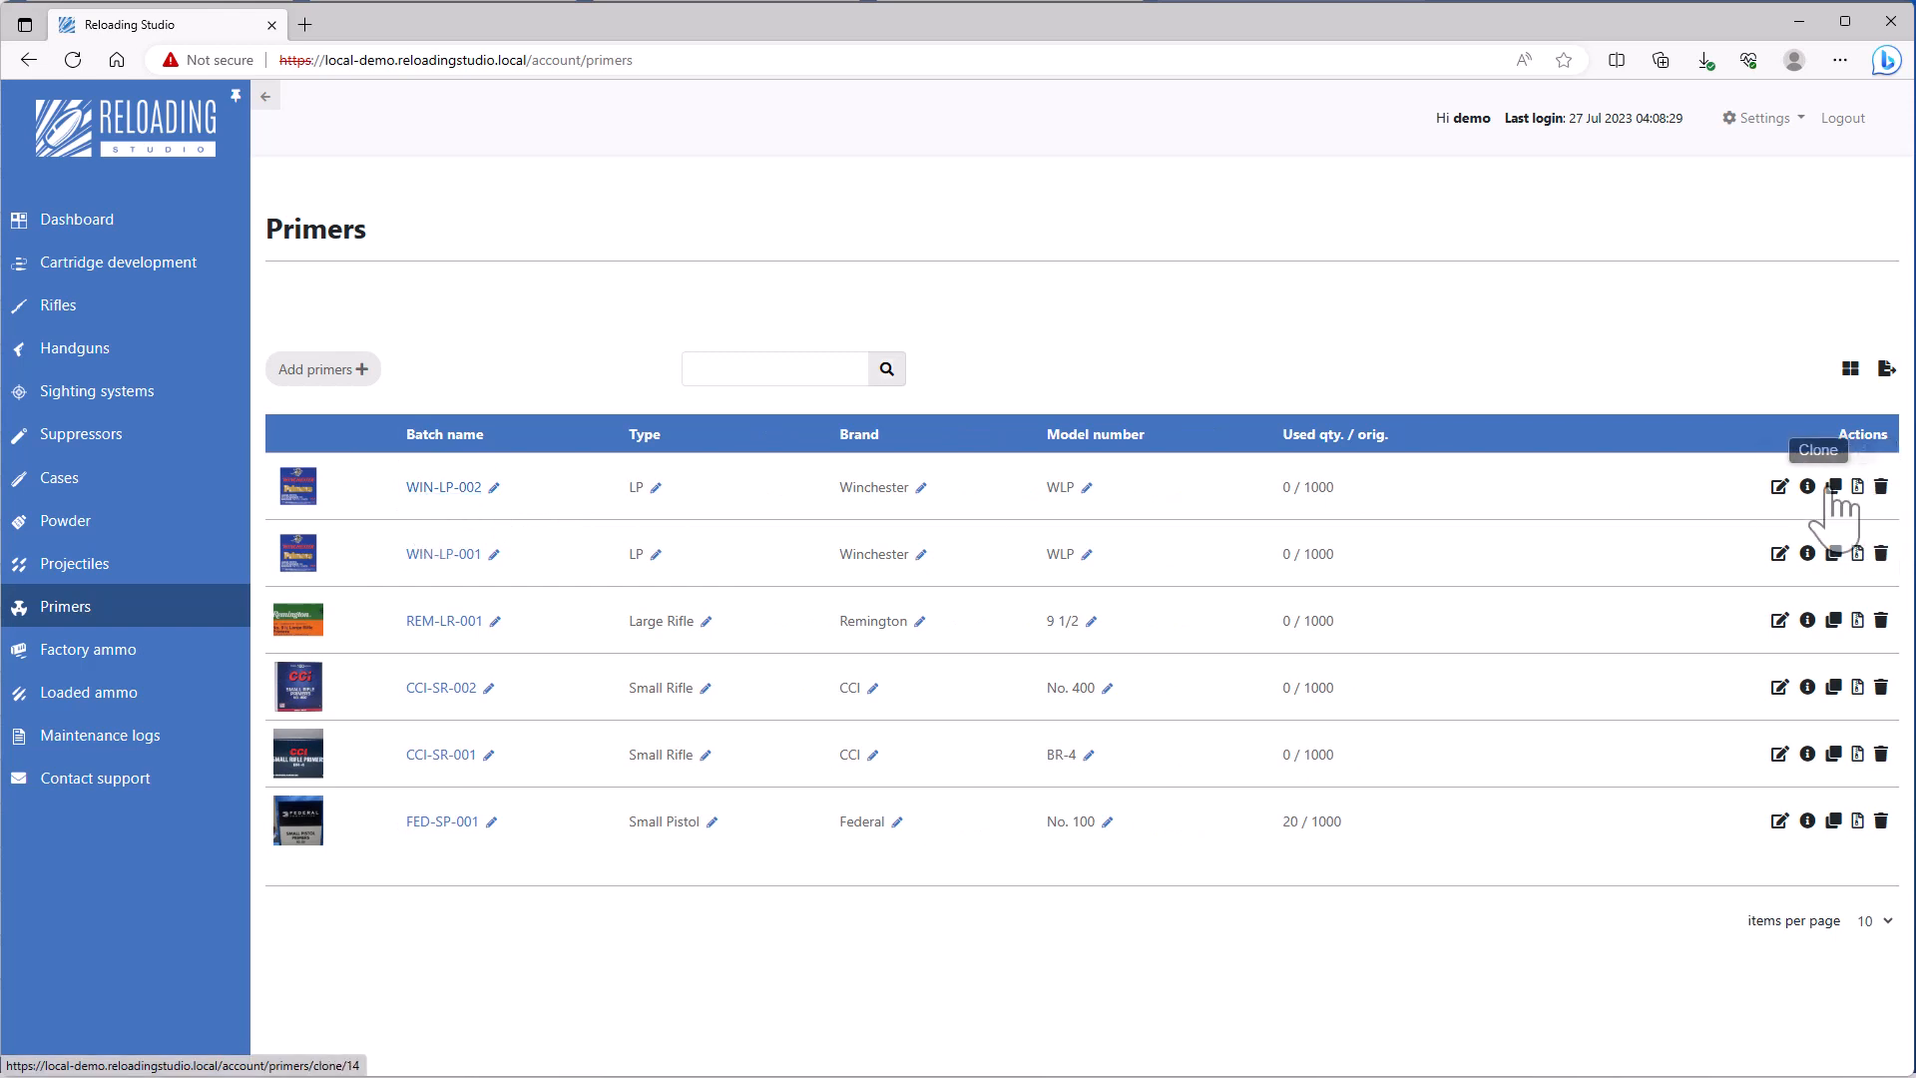
Clone the WIN-LP-002 primer batch and clone the resulting copy once more.
{"action": "left_click", "coordinate": [1834, 489]}
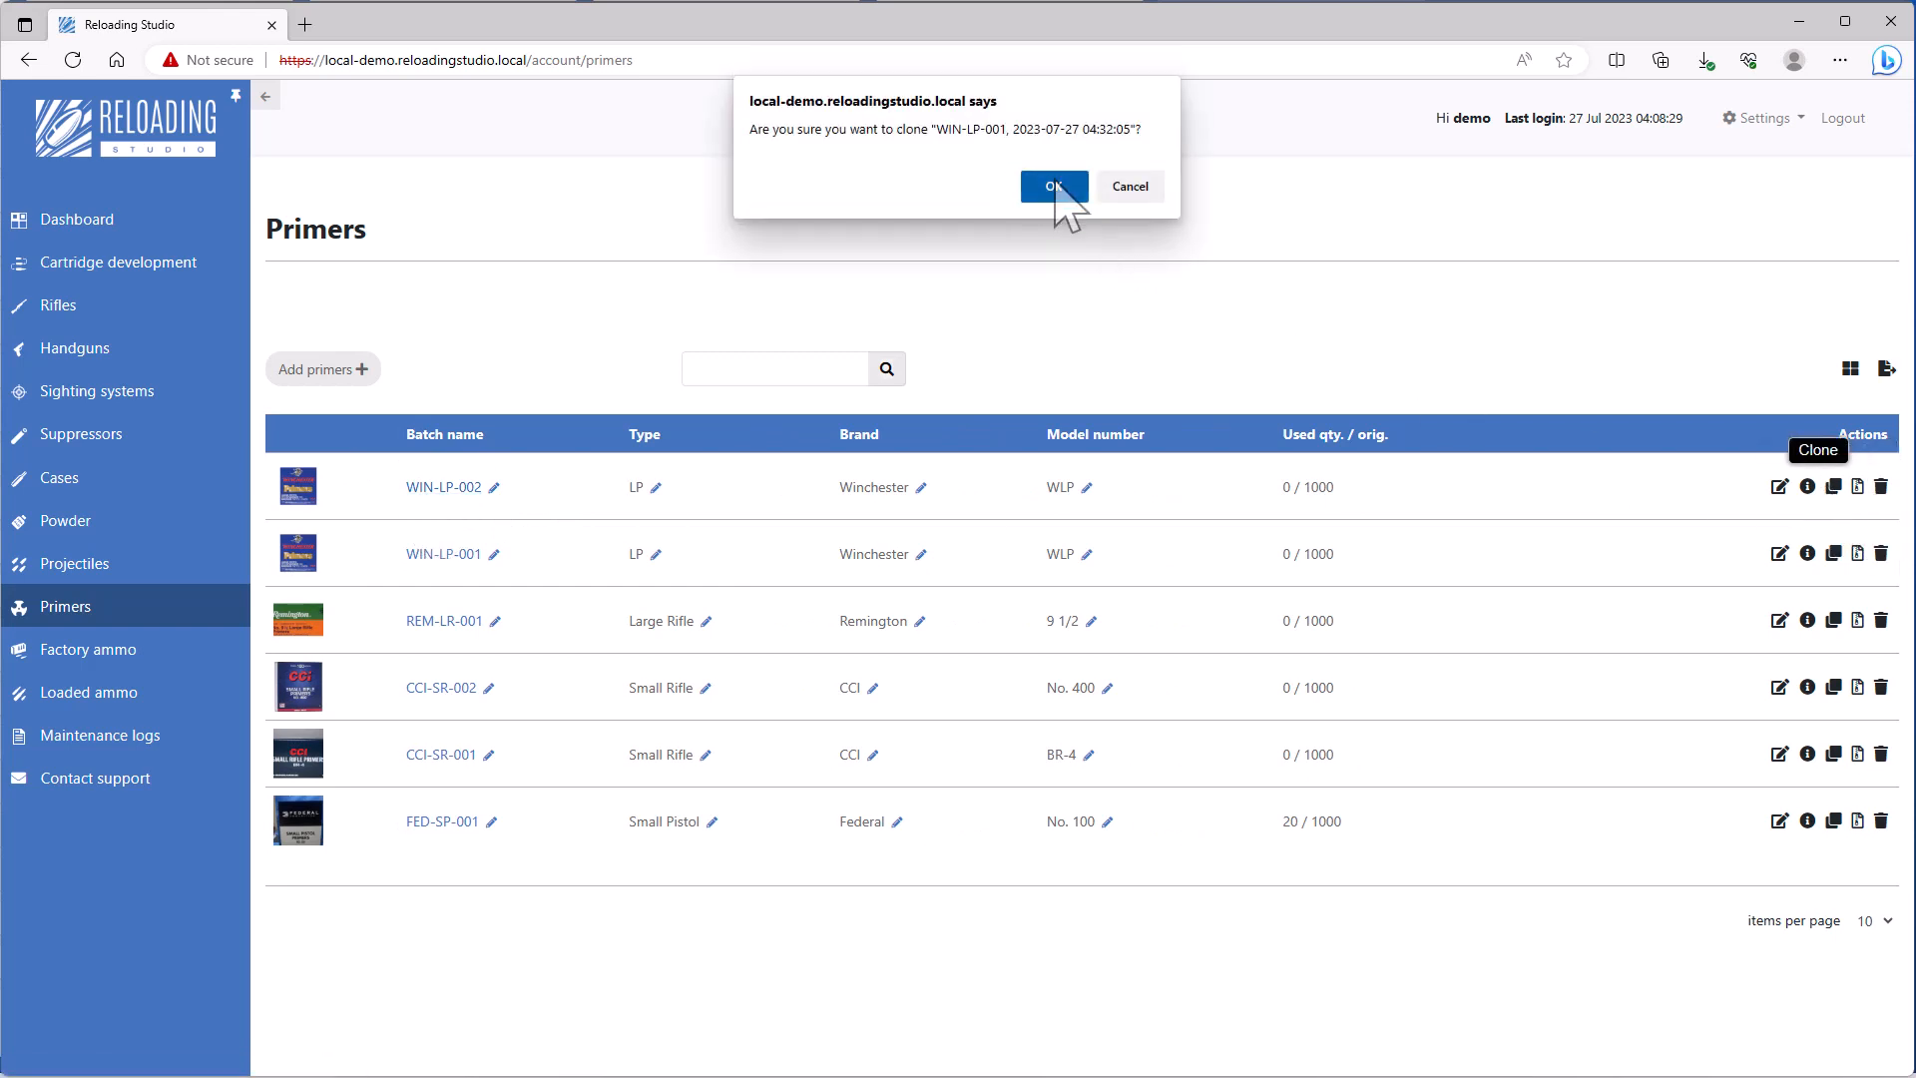
{"action": "left_click", "coordinate": [1053, 188]}
{"action": "left_click", "coordinate": [1834, 487]}
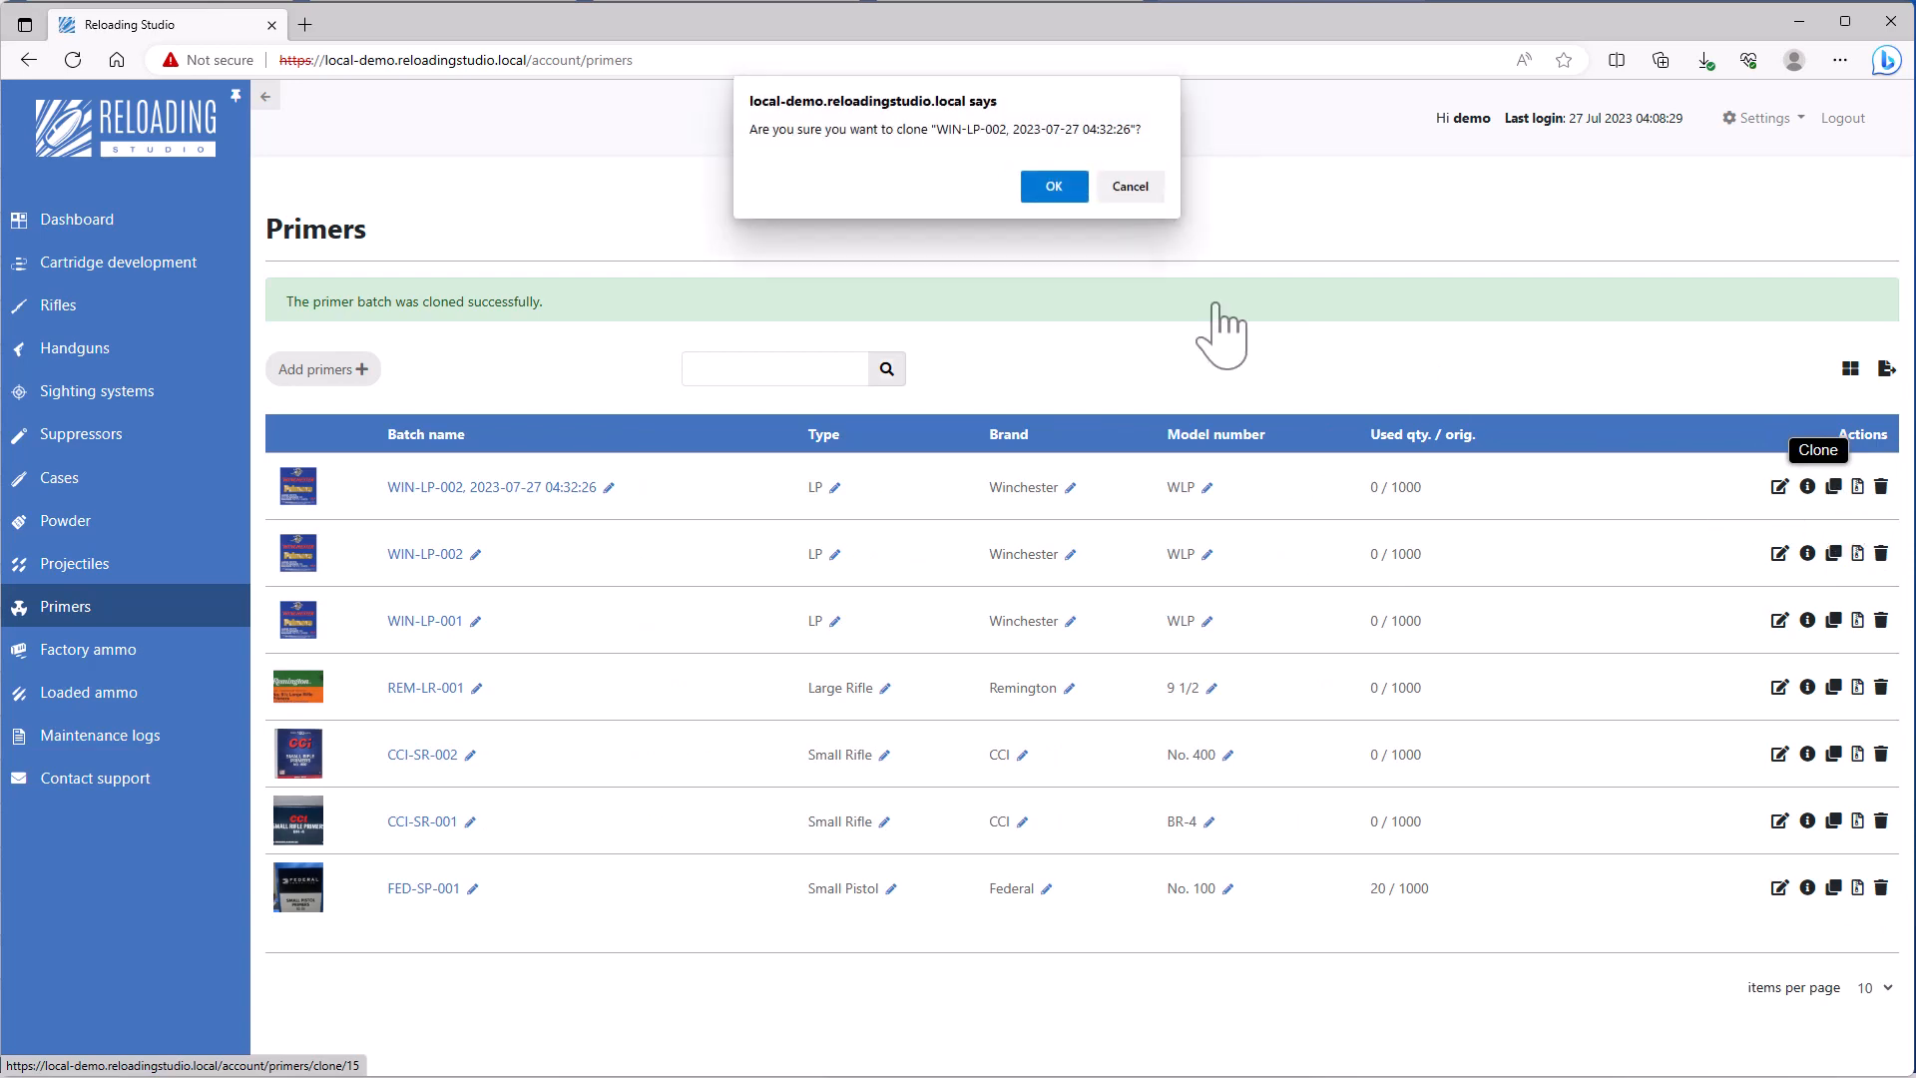
{"action": "left_click", "coordinate": [1052, 189]}
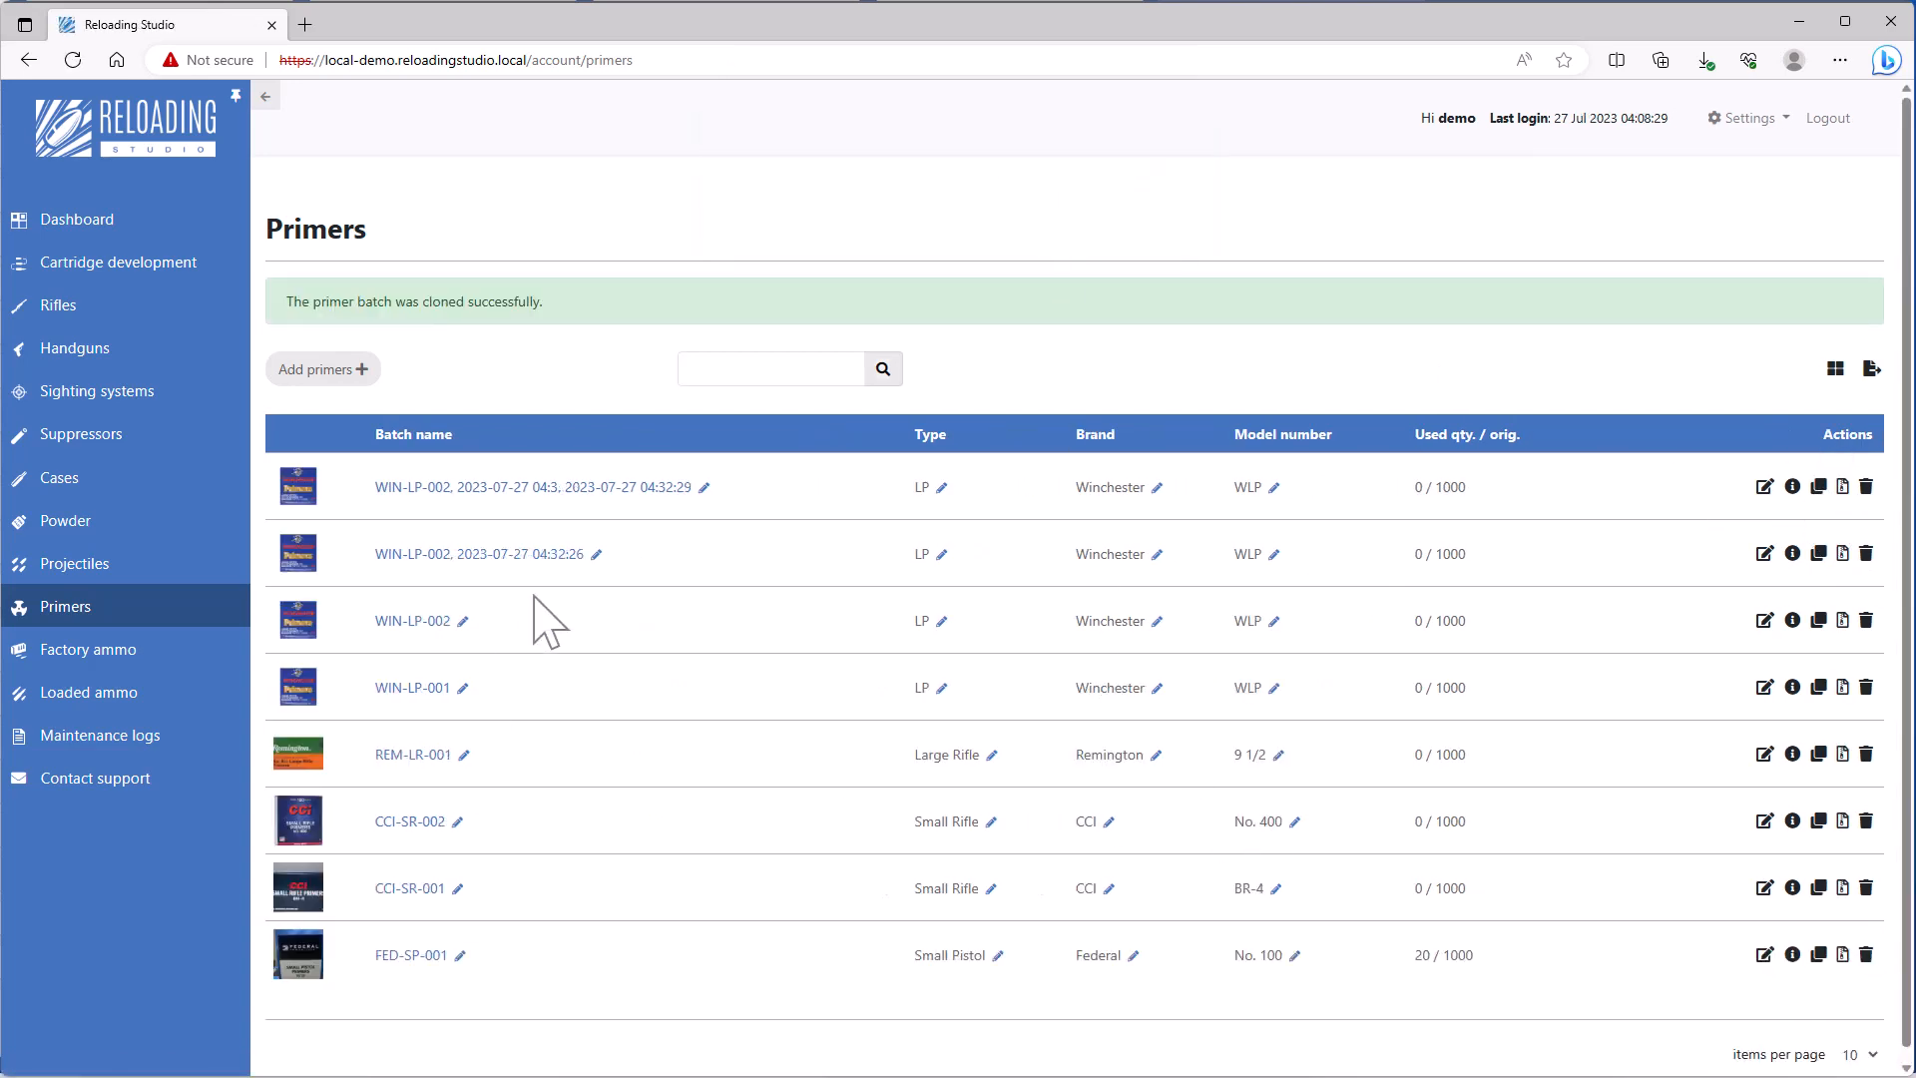
Rename the first copy of the WIN-LP-002 primer batch as WIN-LP-003.
{"action": "left_click", "coordinate": [595, 555]}
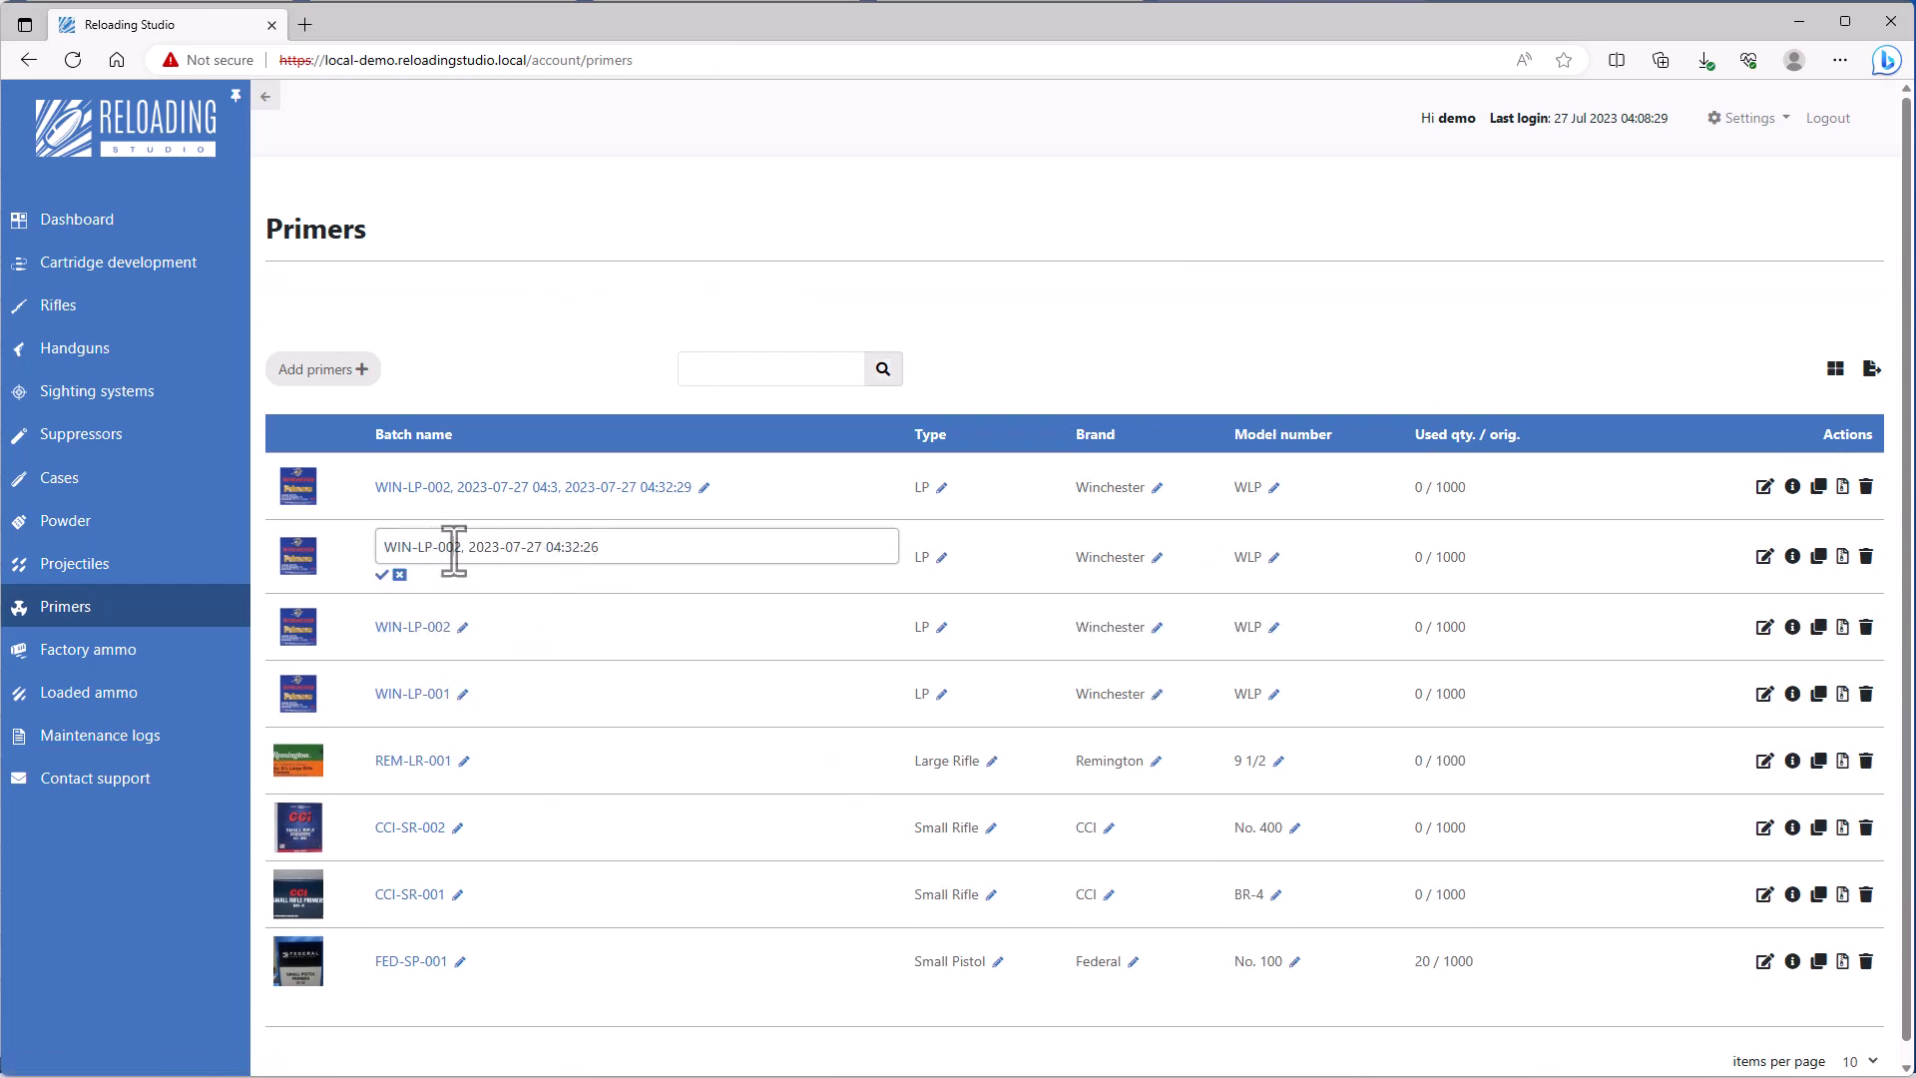
{"action": "left_click_drag", "start_coordinate": [454, 552], "coordinate": [785, 564]}
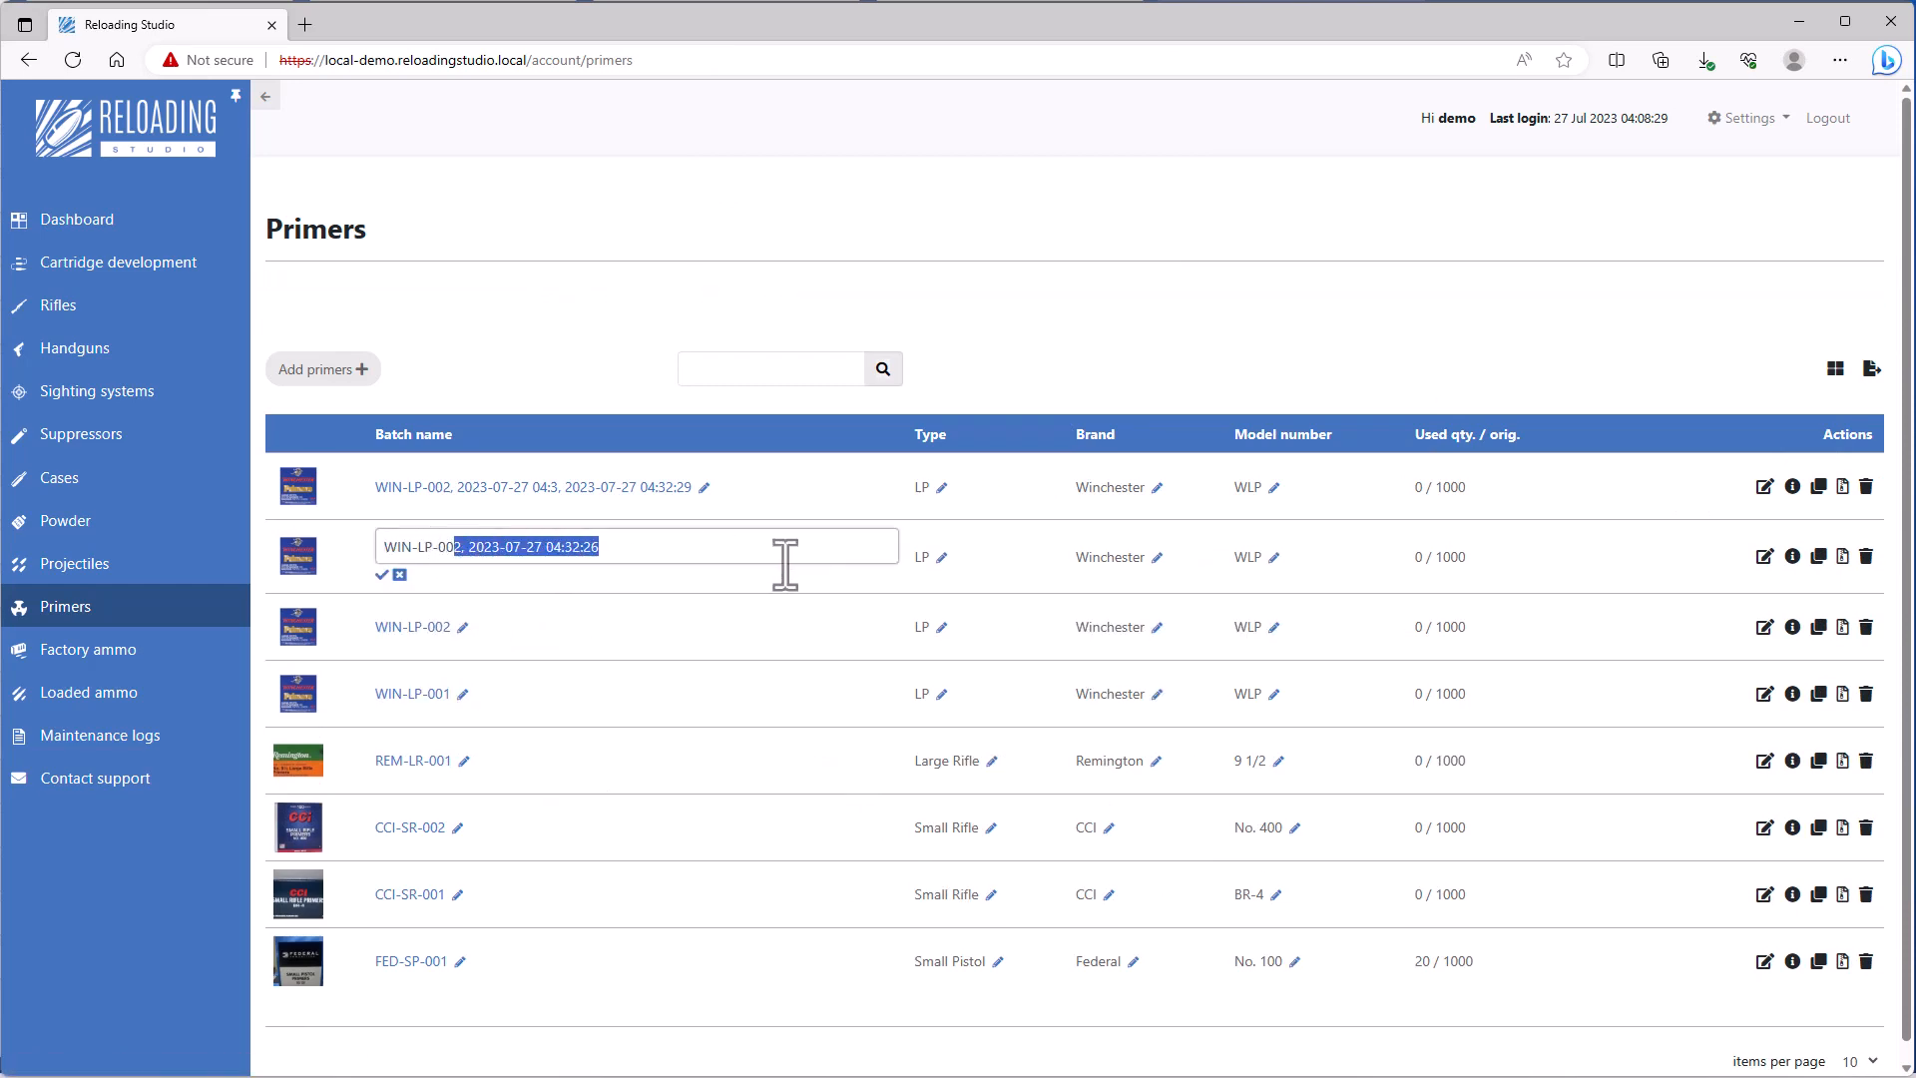
{"action": "type", "text": "3"}
{"action": "left_click", "coordinate": [382, 575]}
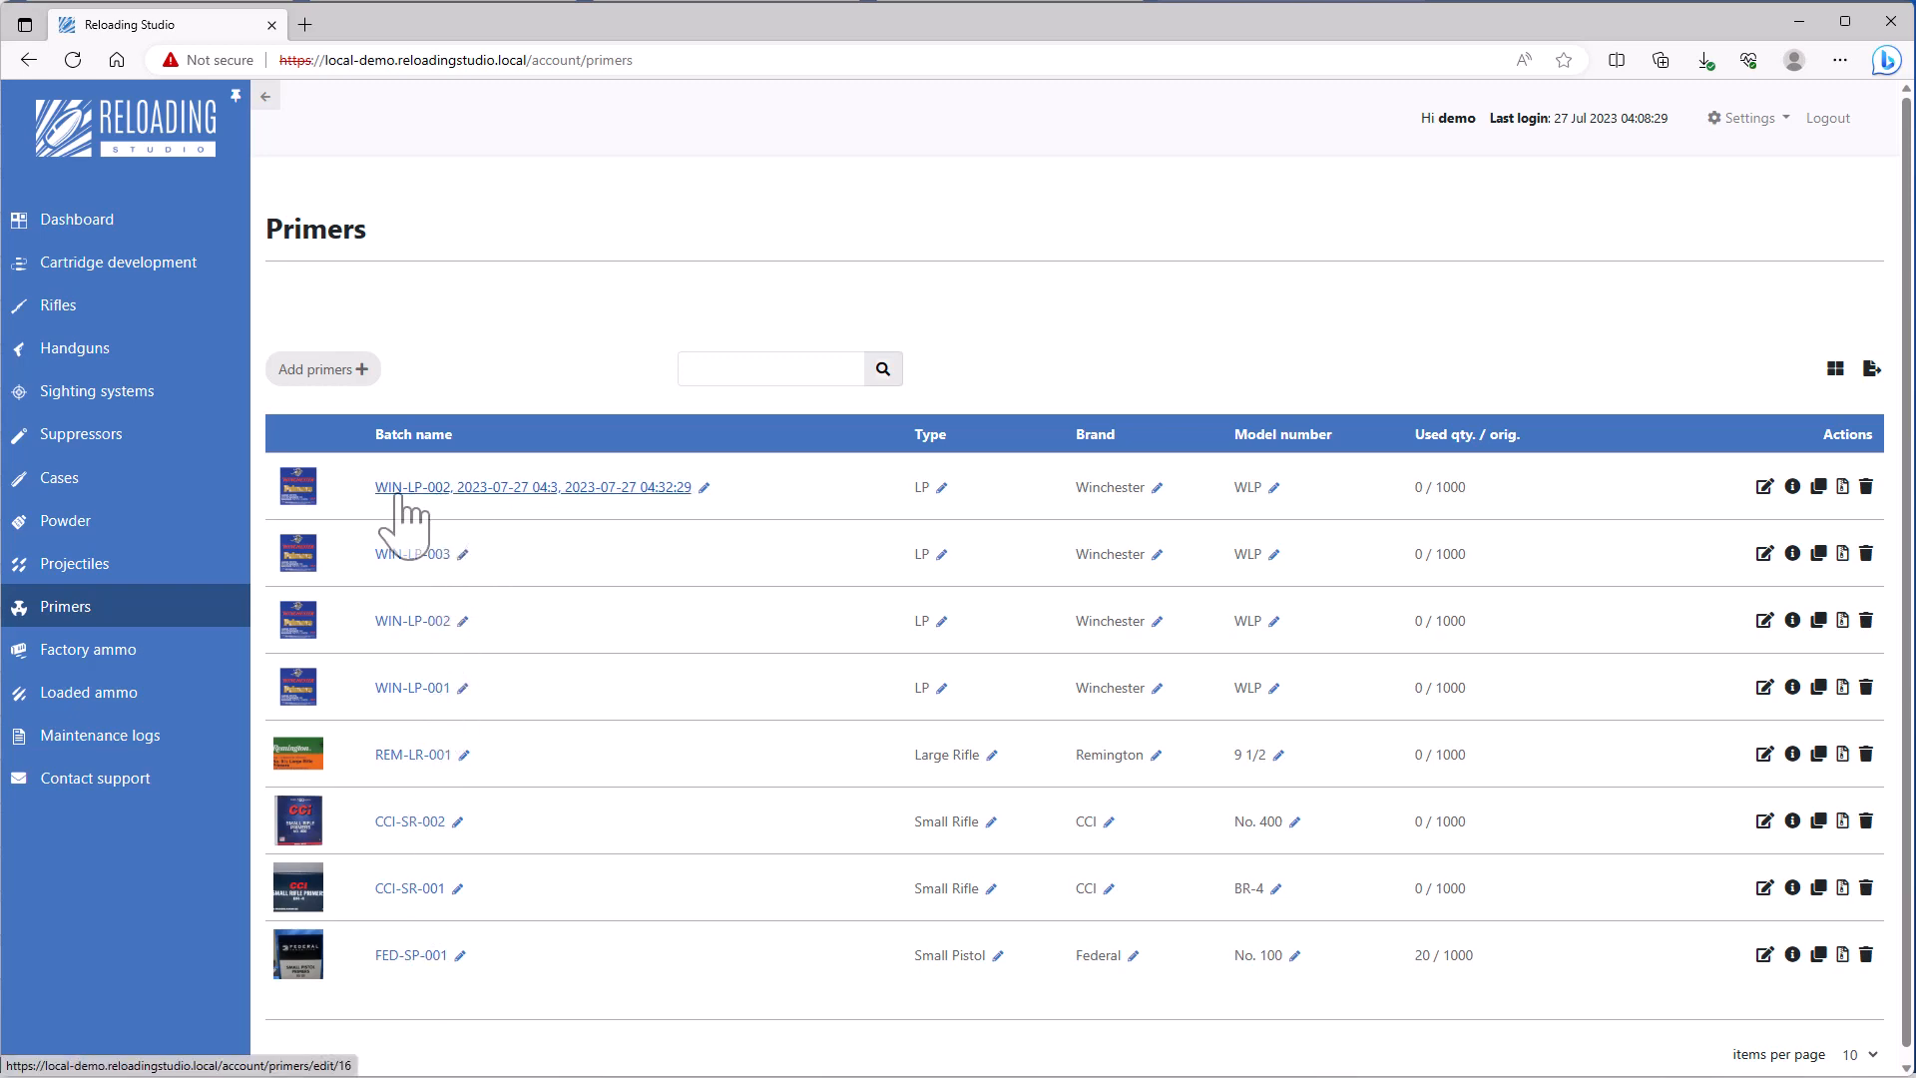
Rename the newest cloned primer batch, first in the list, as WIN-LP-004.
{"action": "left_click", "coordinate": [706, 488]}
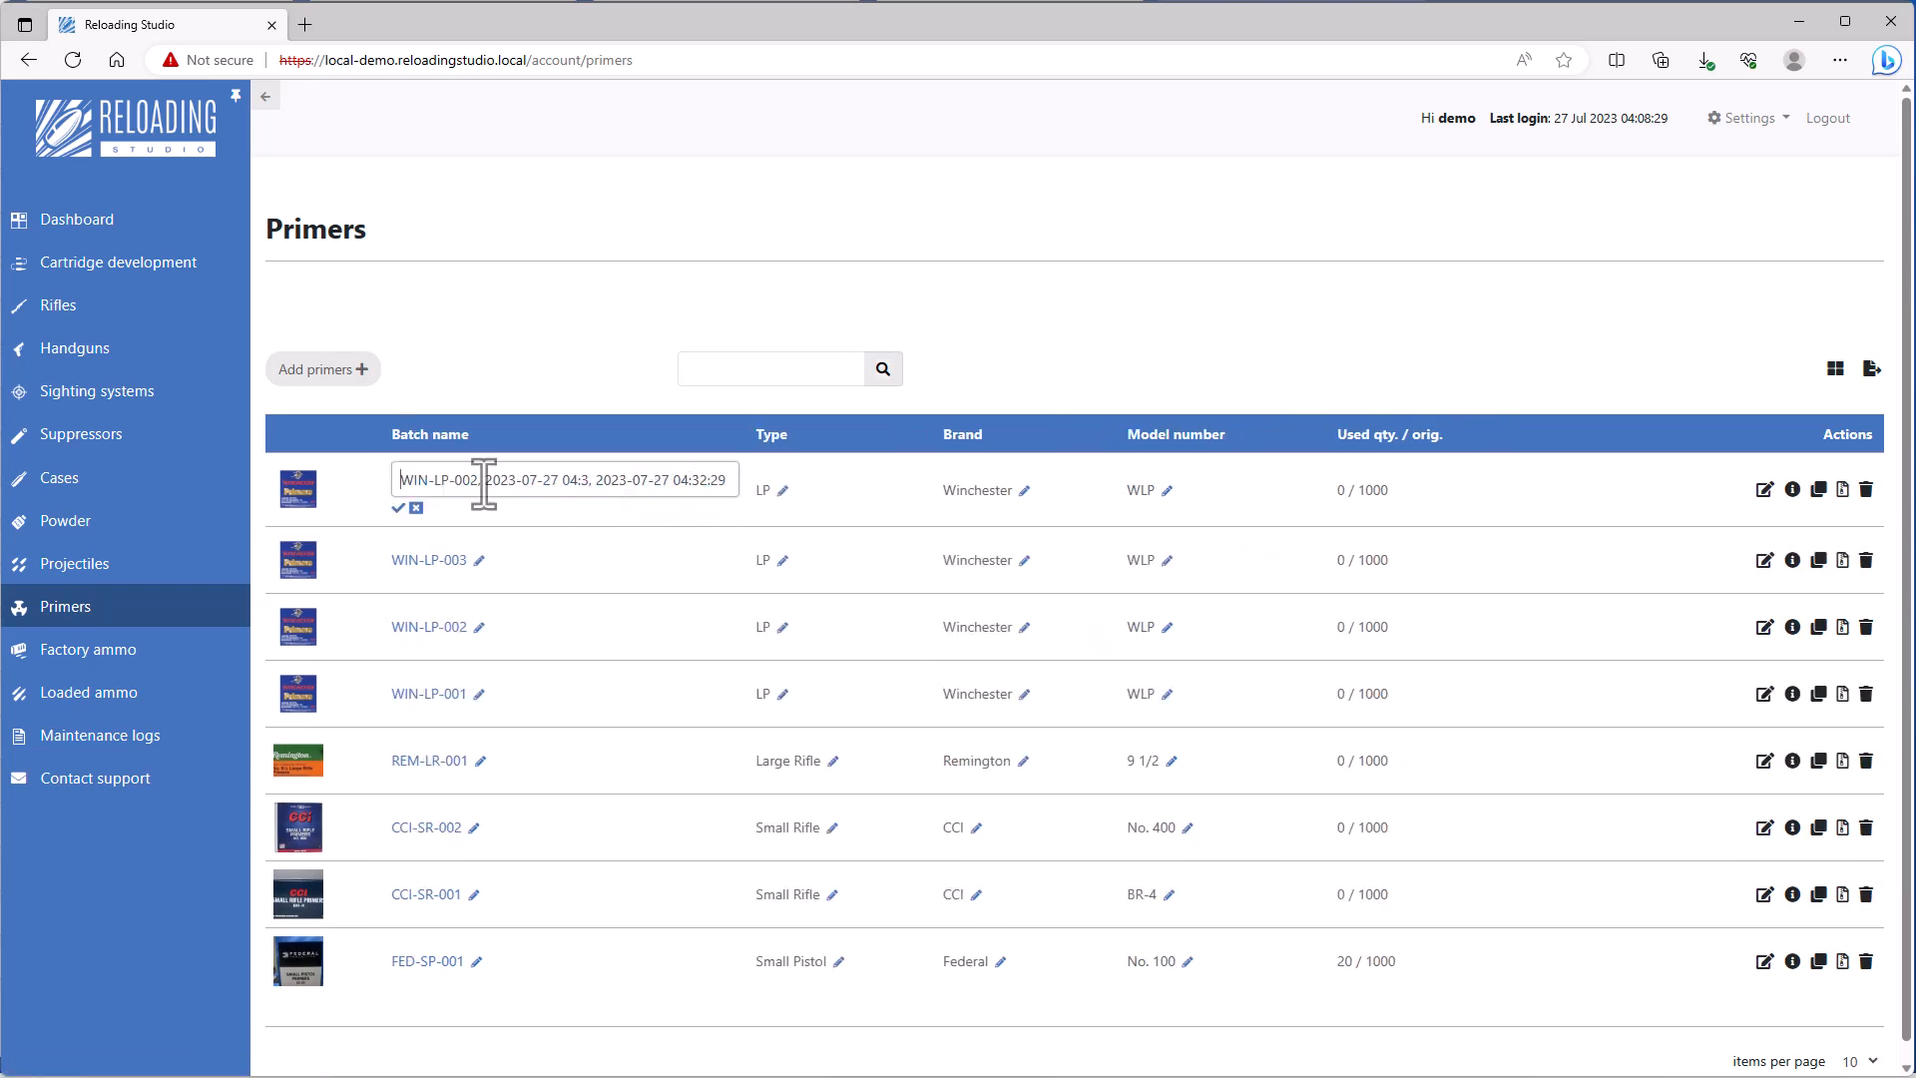
{"action": "left_click_drag", "start_coordinate": [470, 482], "coordinate": [743, 489]}
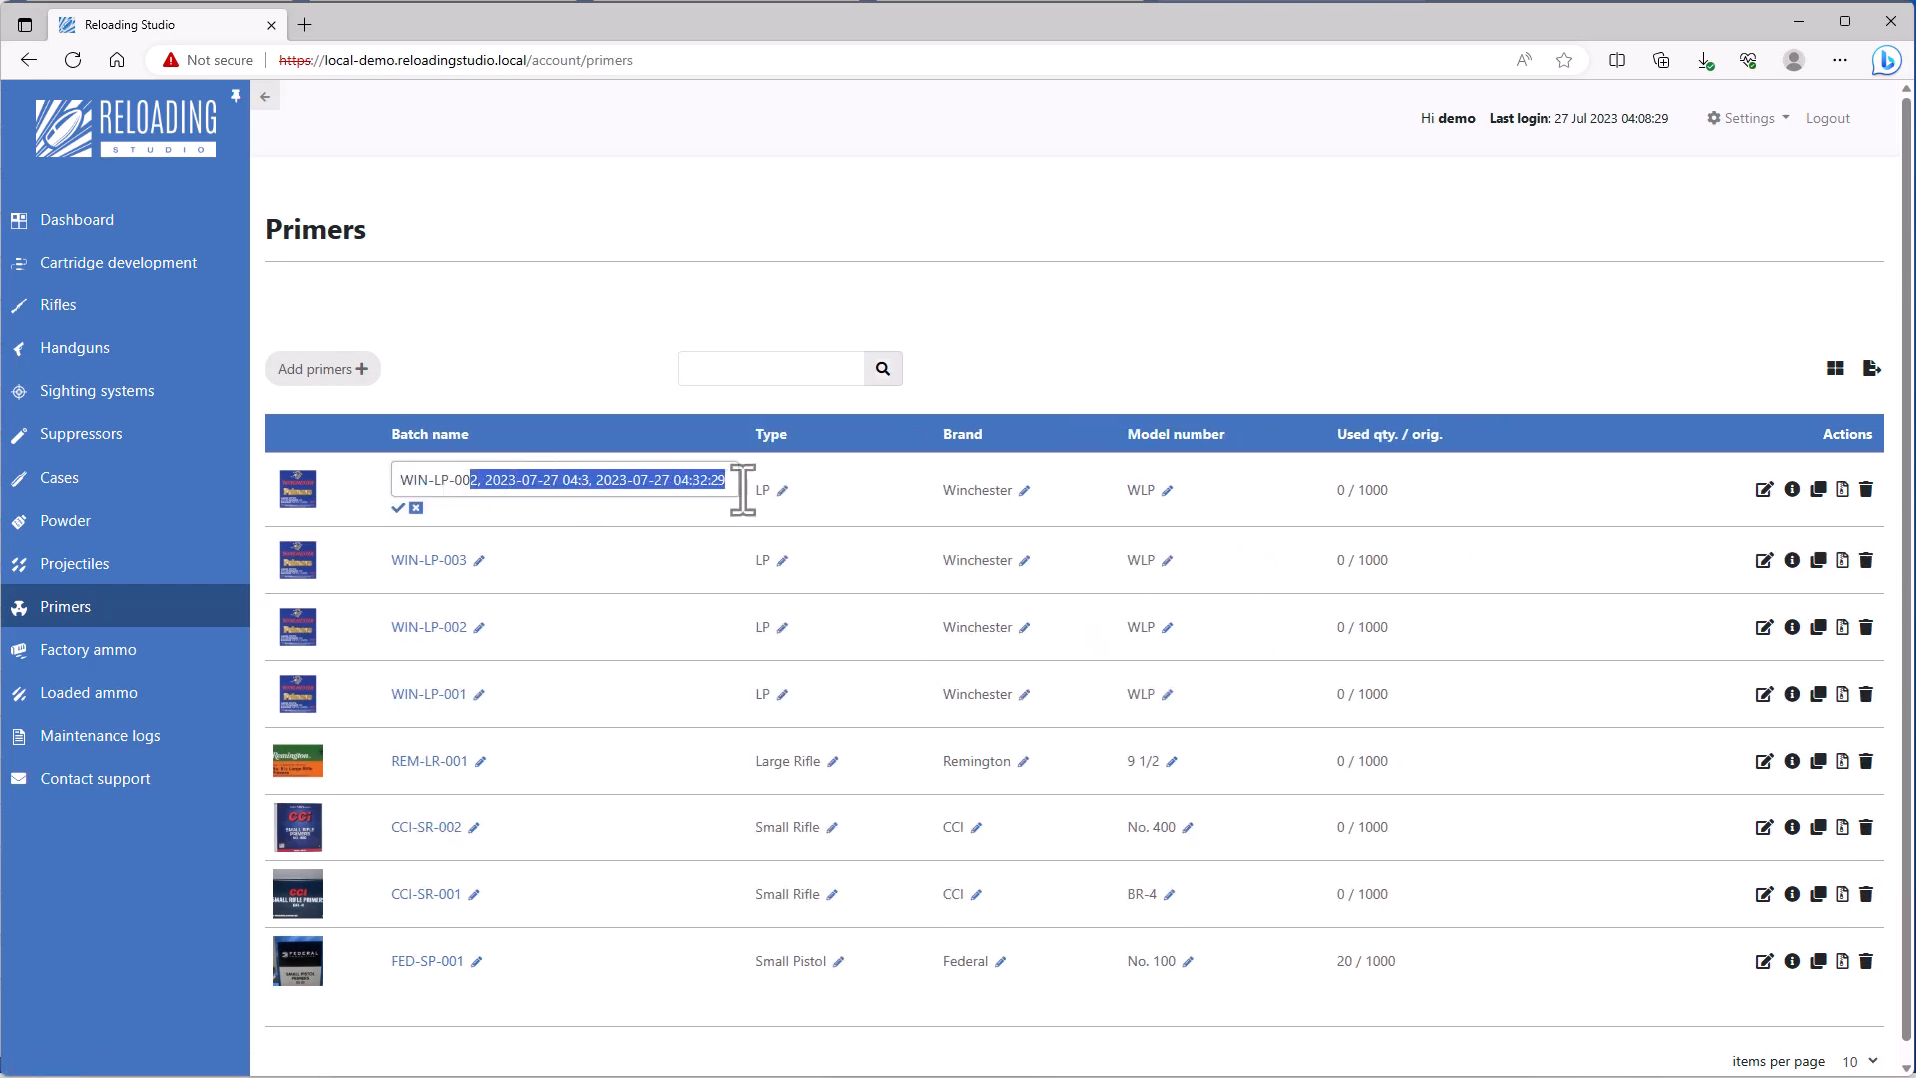
{"action": "type", "text": "4"}
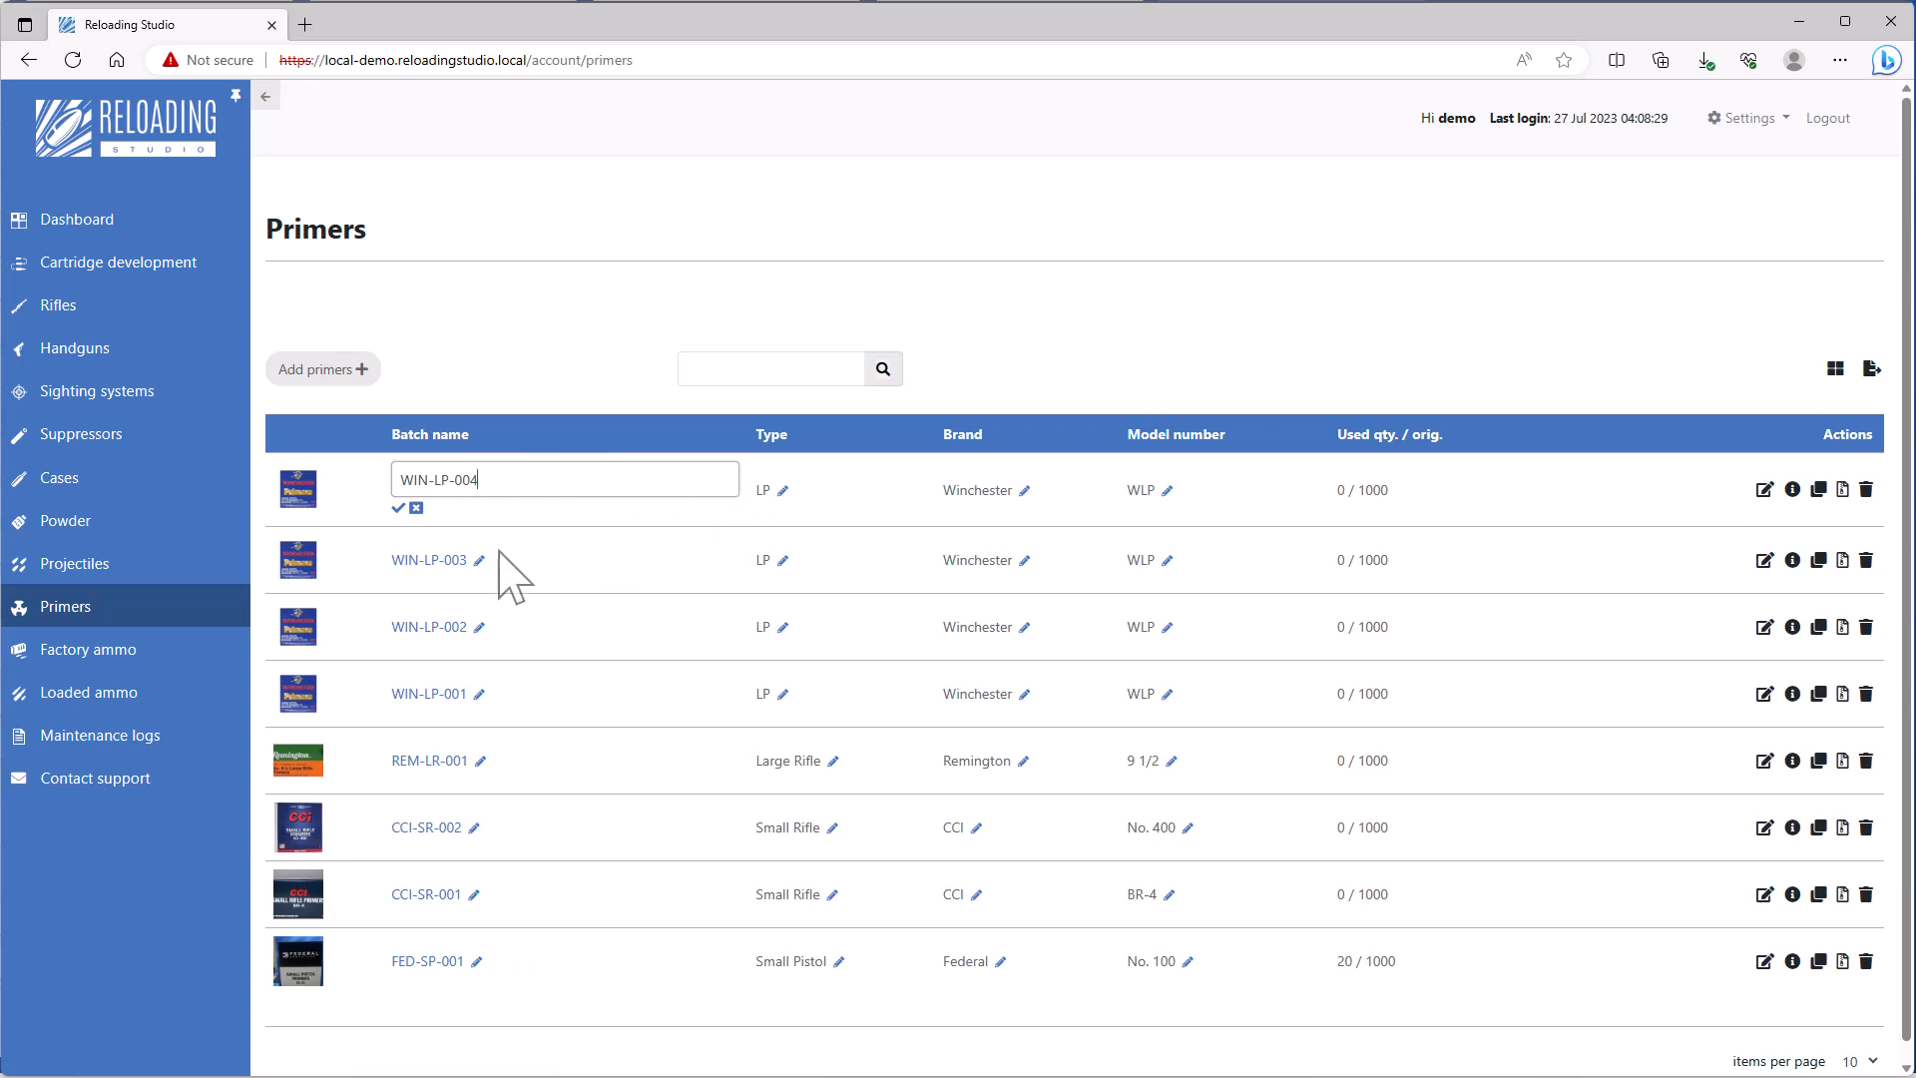
{"action": "left_click", "coordinate": [398, 508]}
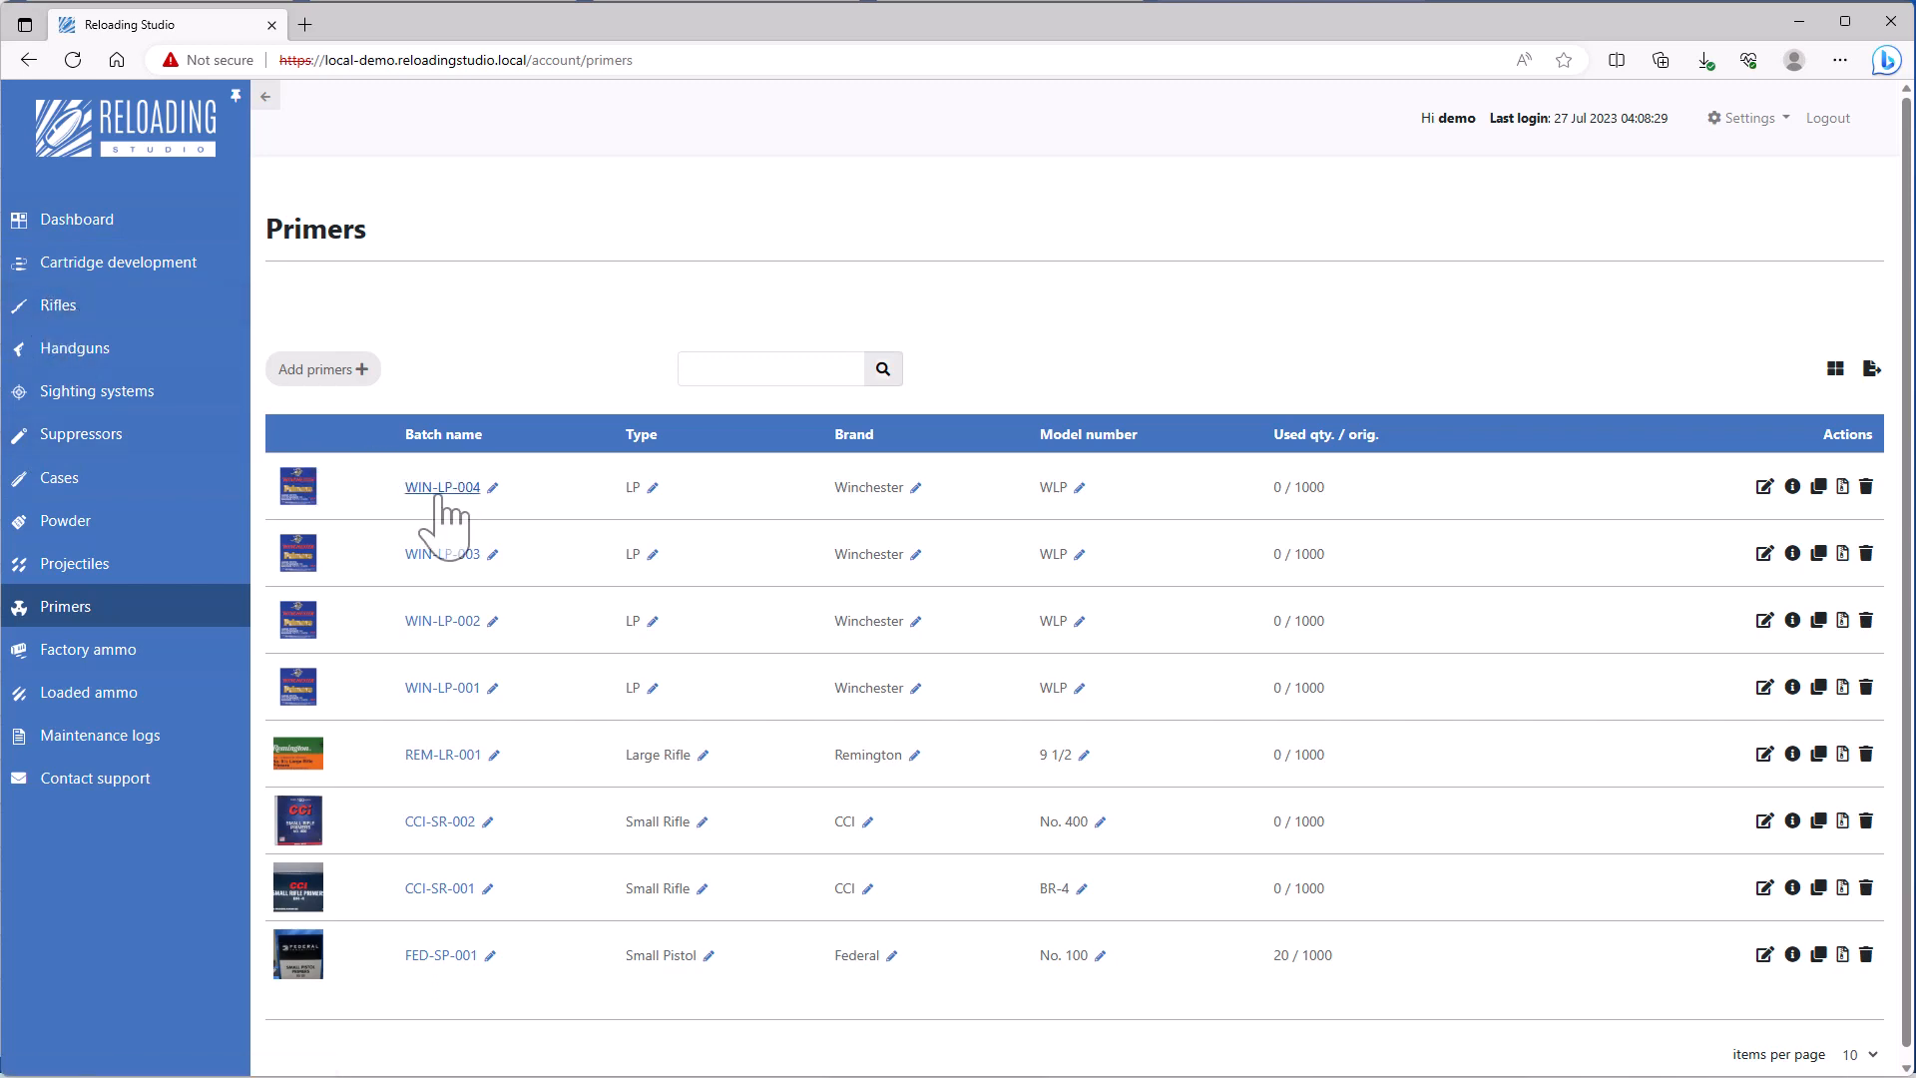
View the cartridge development recipes and the rifles list.
{"action": "left_click", "coordinate": [125, 285]}
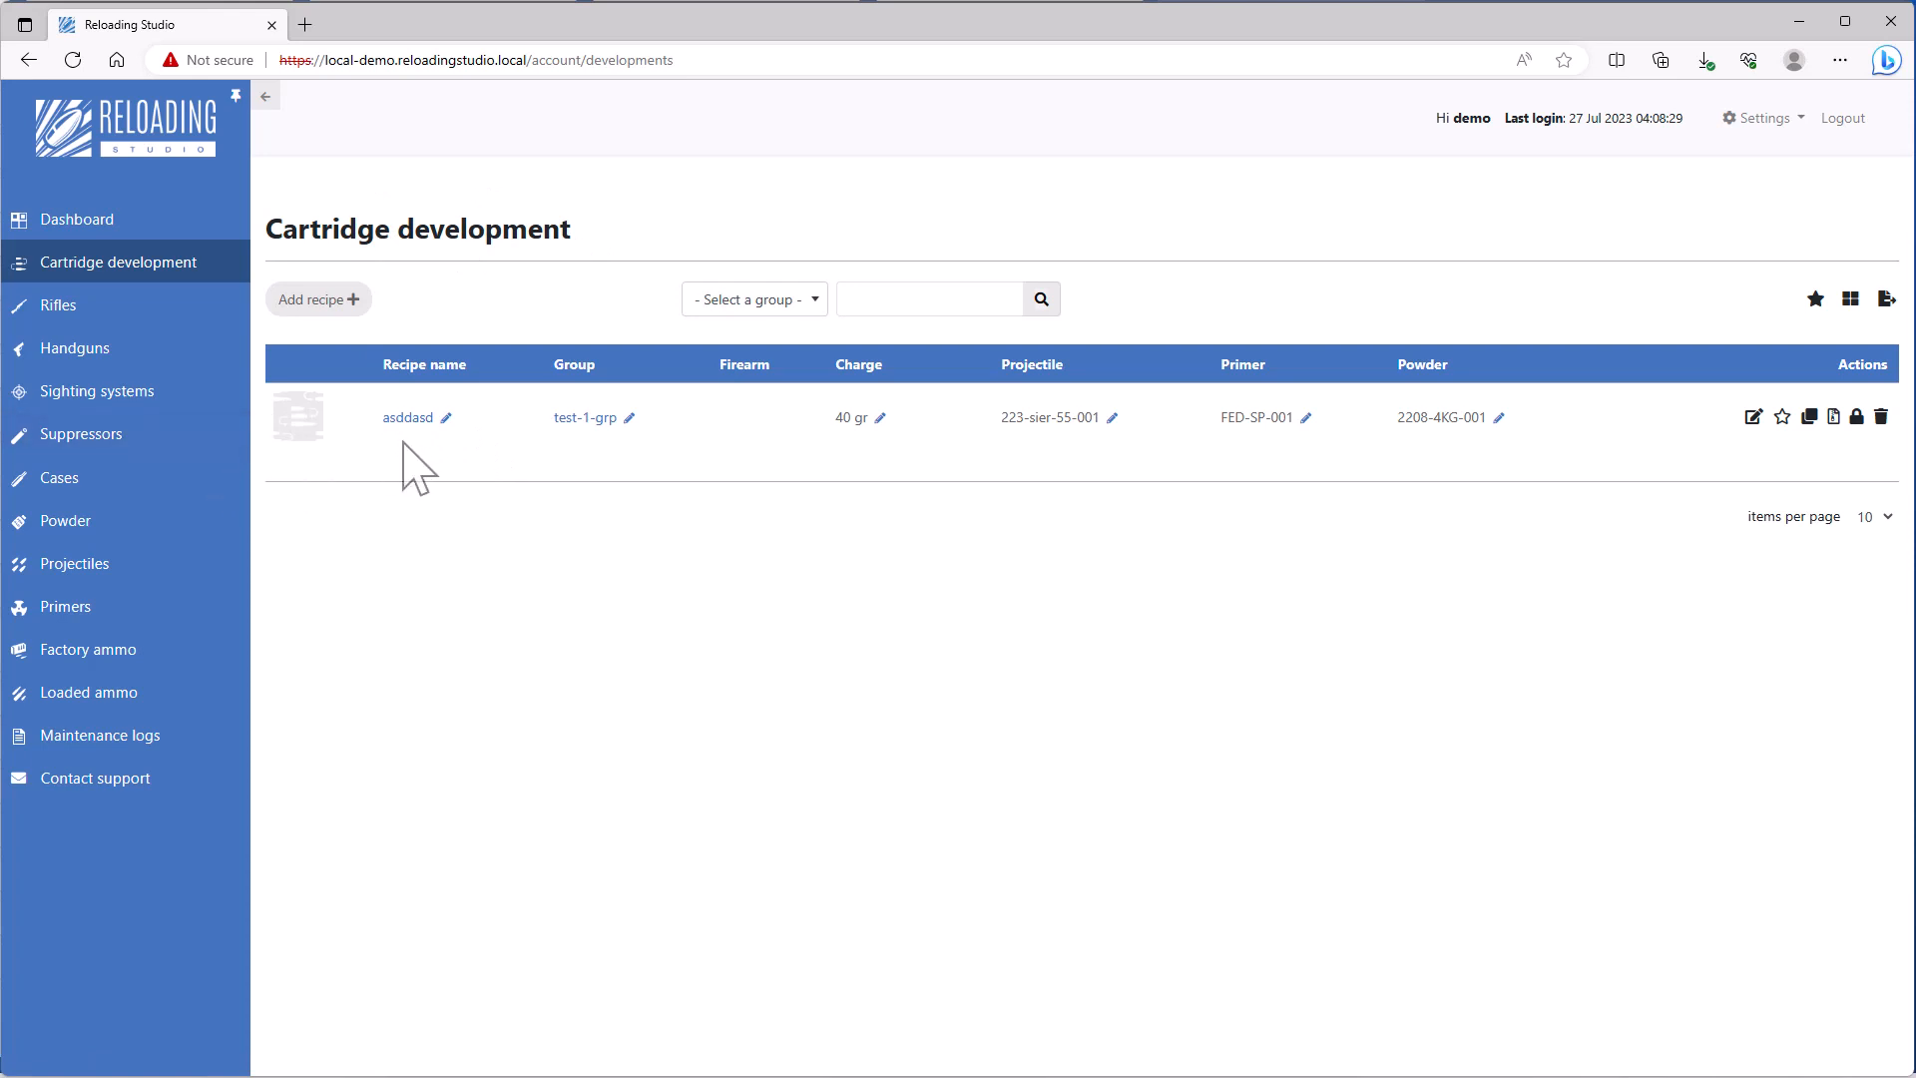
{"action": "left_click", "coordinate": [57, 314]}
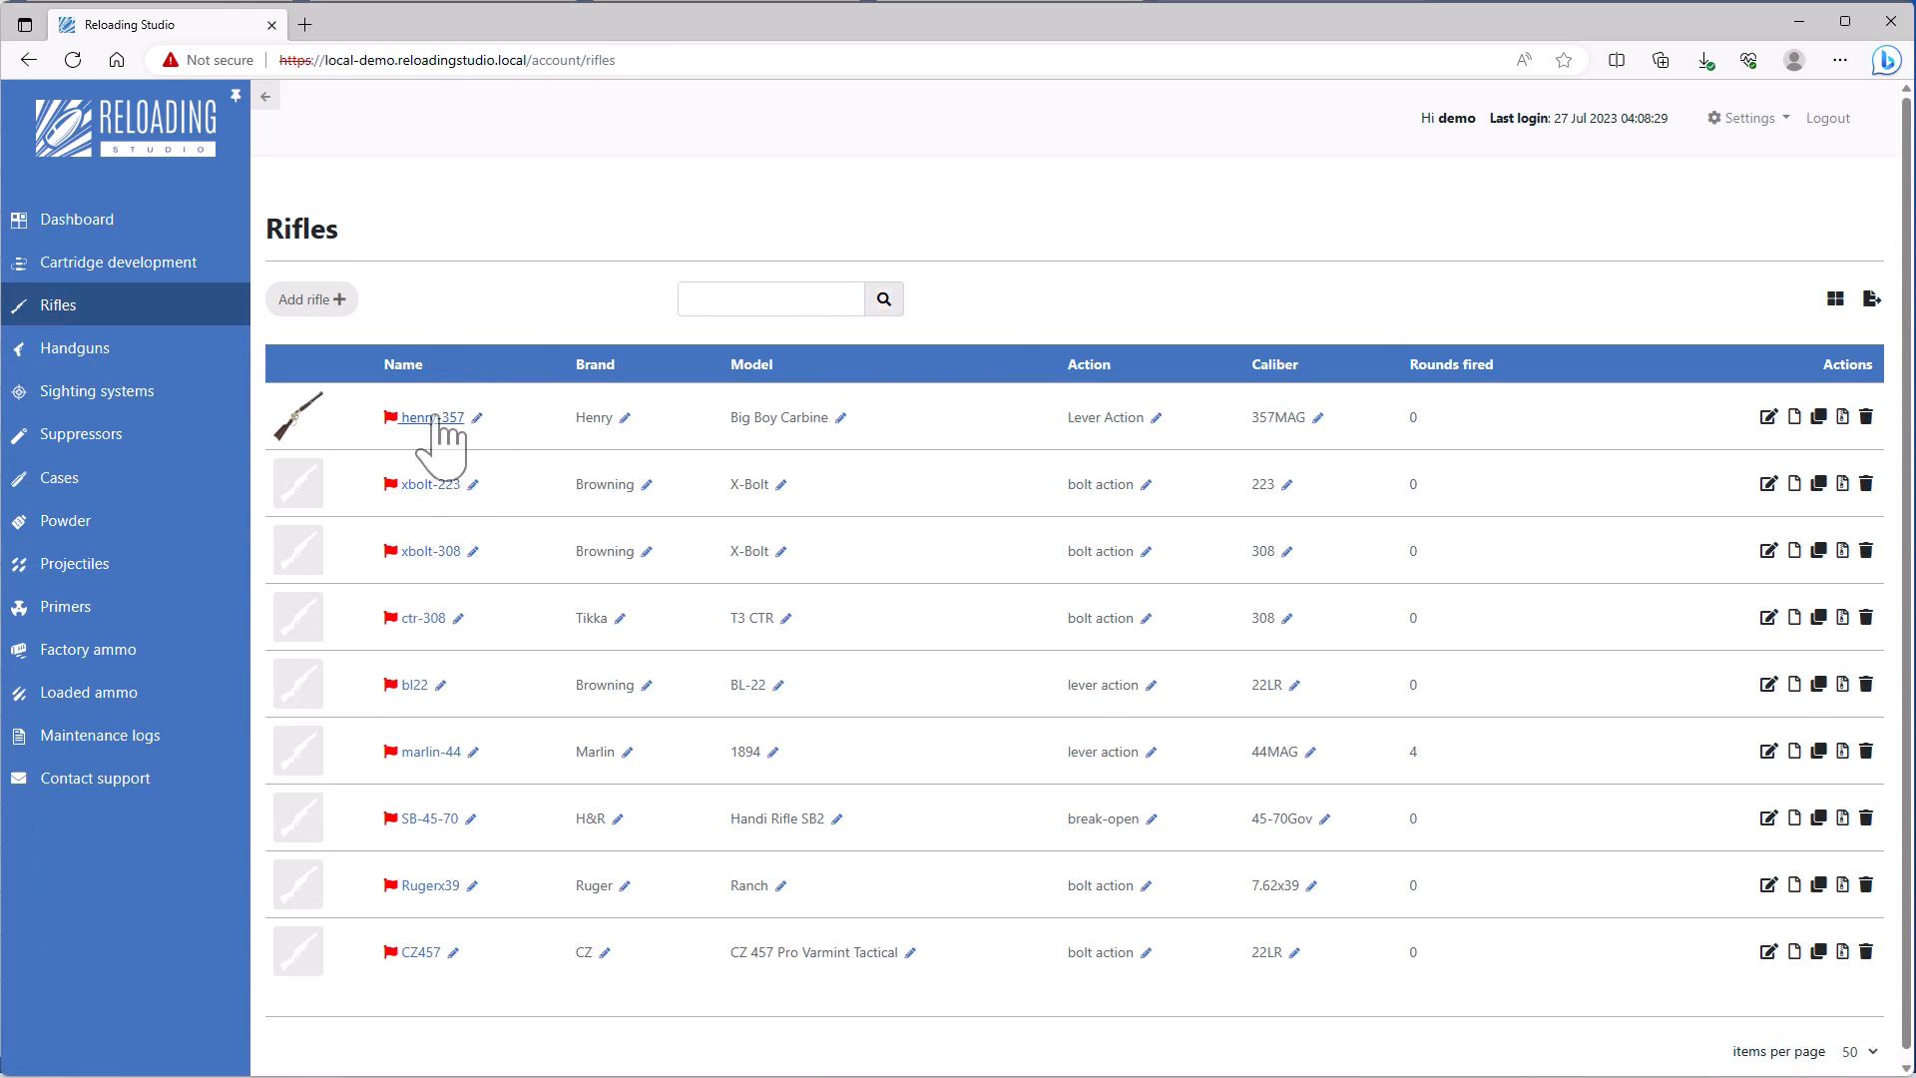
Clone the henry-357 rifle and rename the copy, first in the list, as henry-357-target.
{"action": "left_click", "coordinate": [1819, 417]}
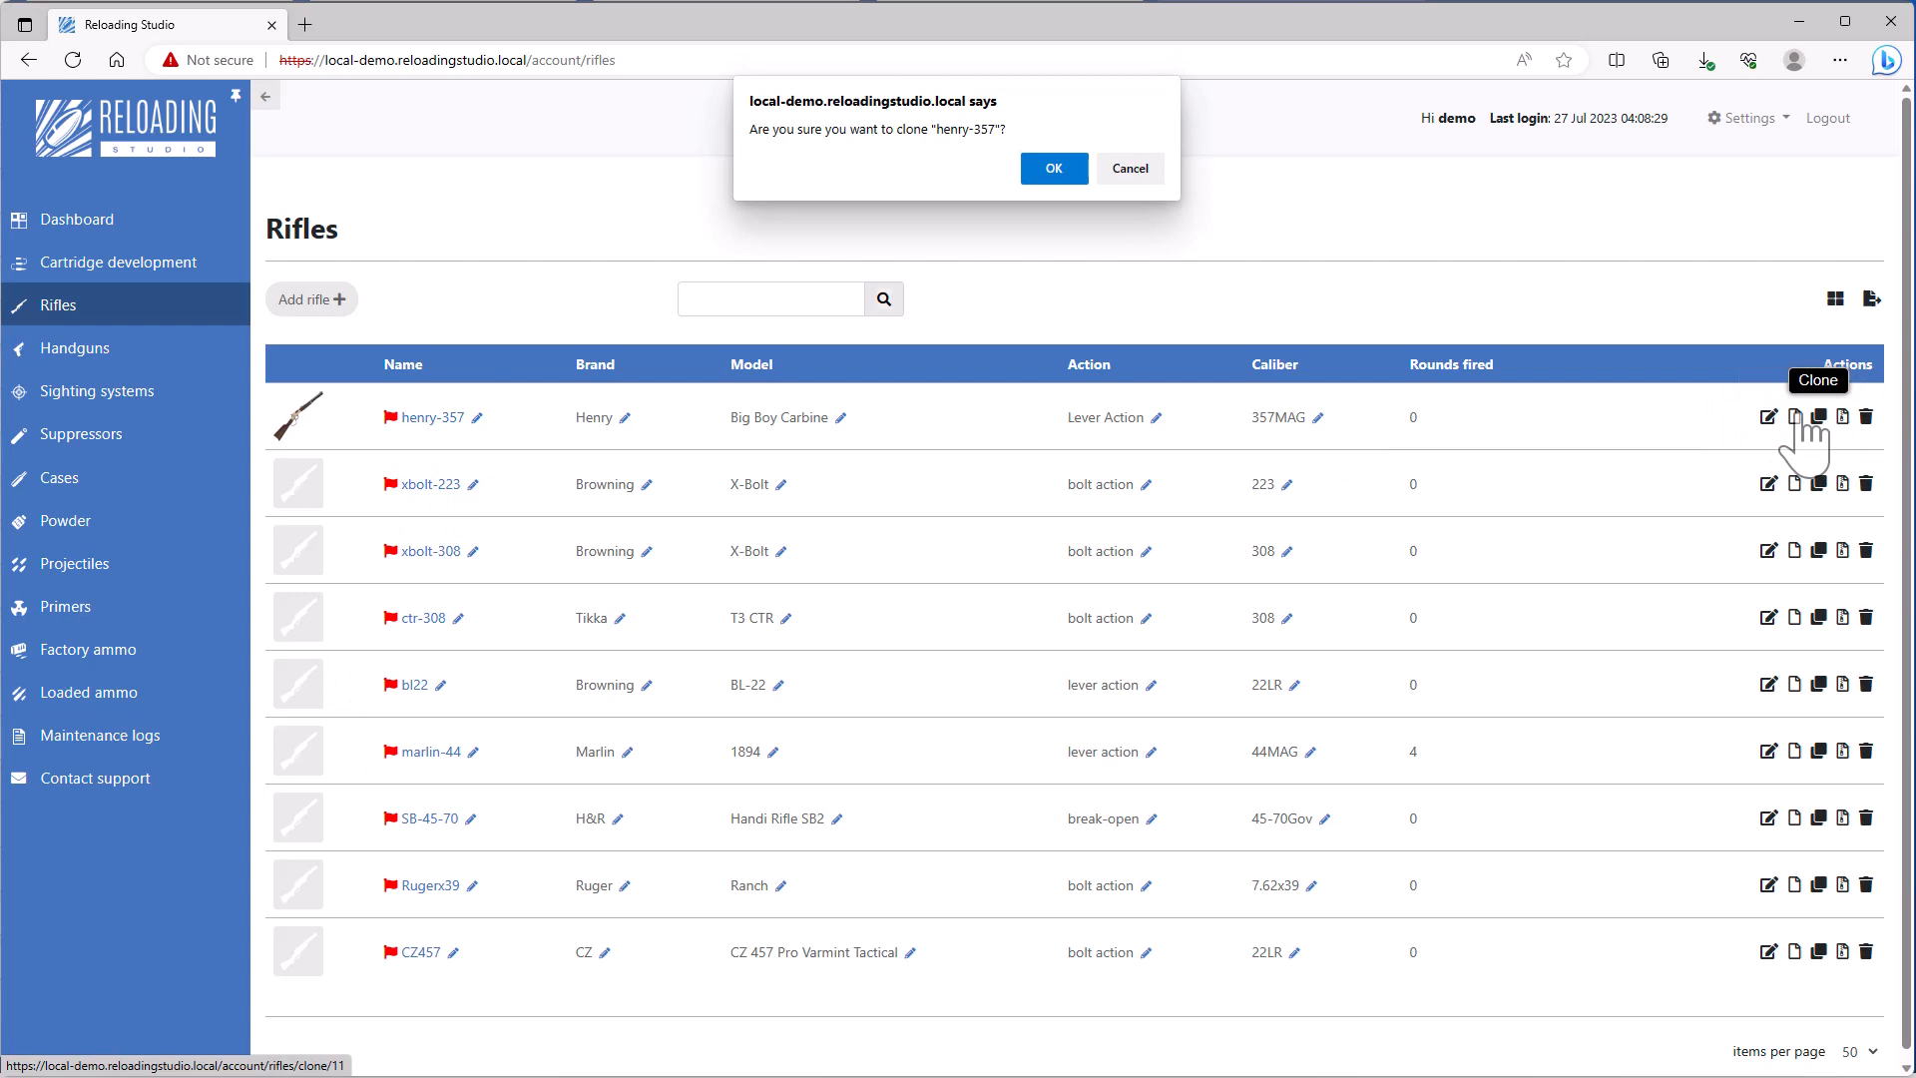
{"action": "left_click", "coordinate": [1048, 169]}
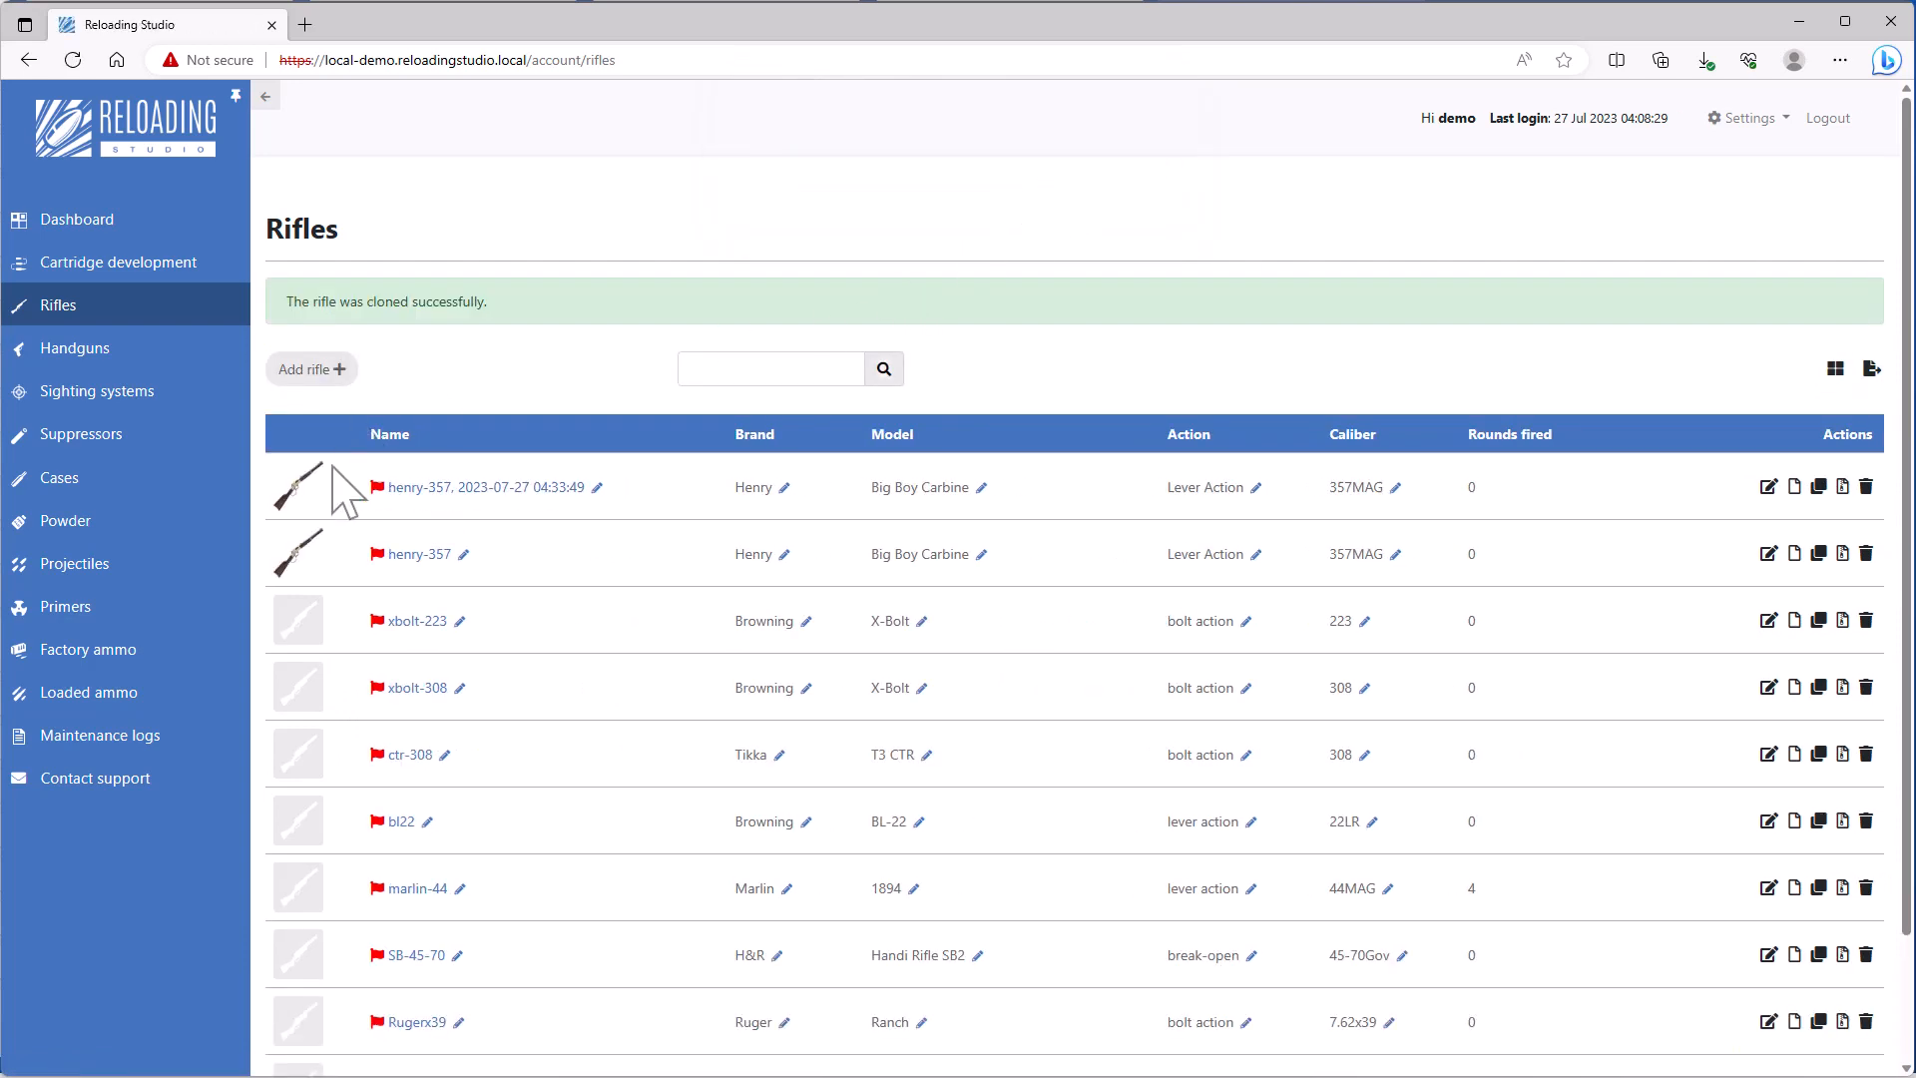
{"action": "left_click", "coordinate": [597, 488]}
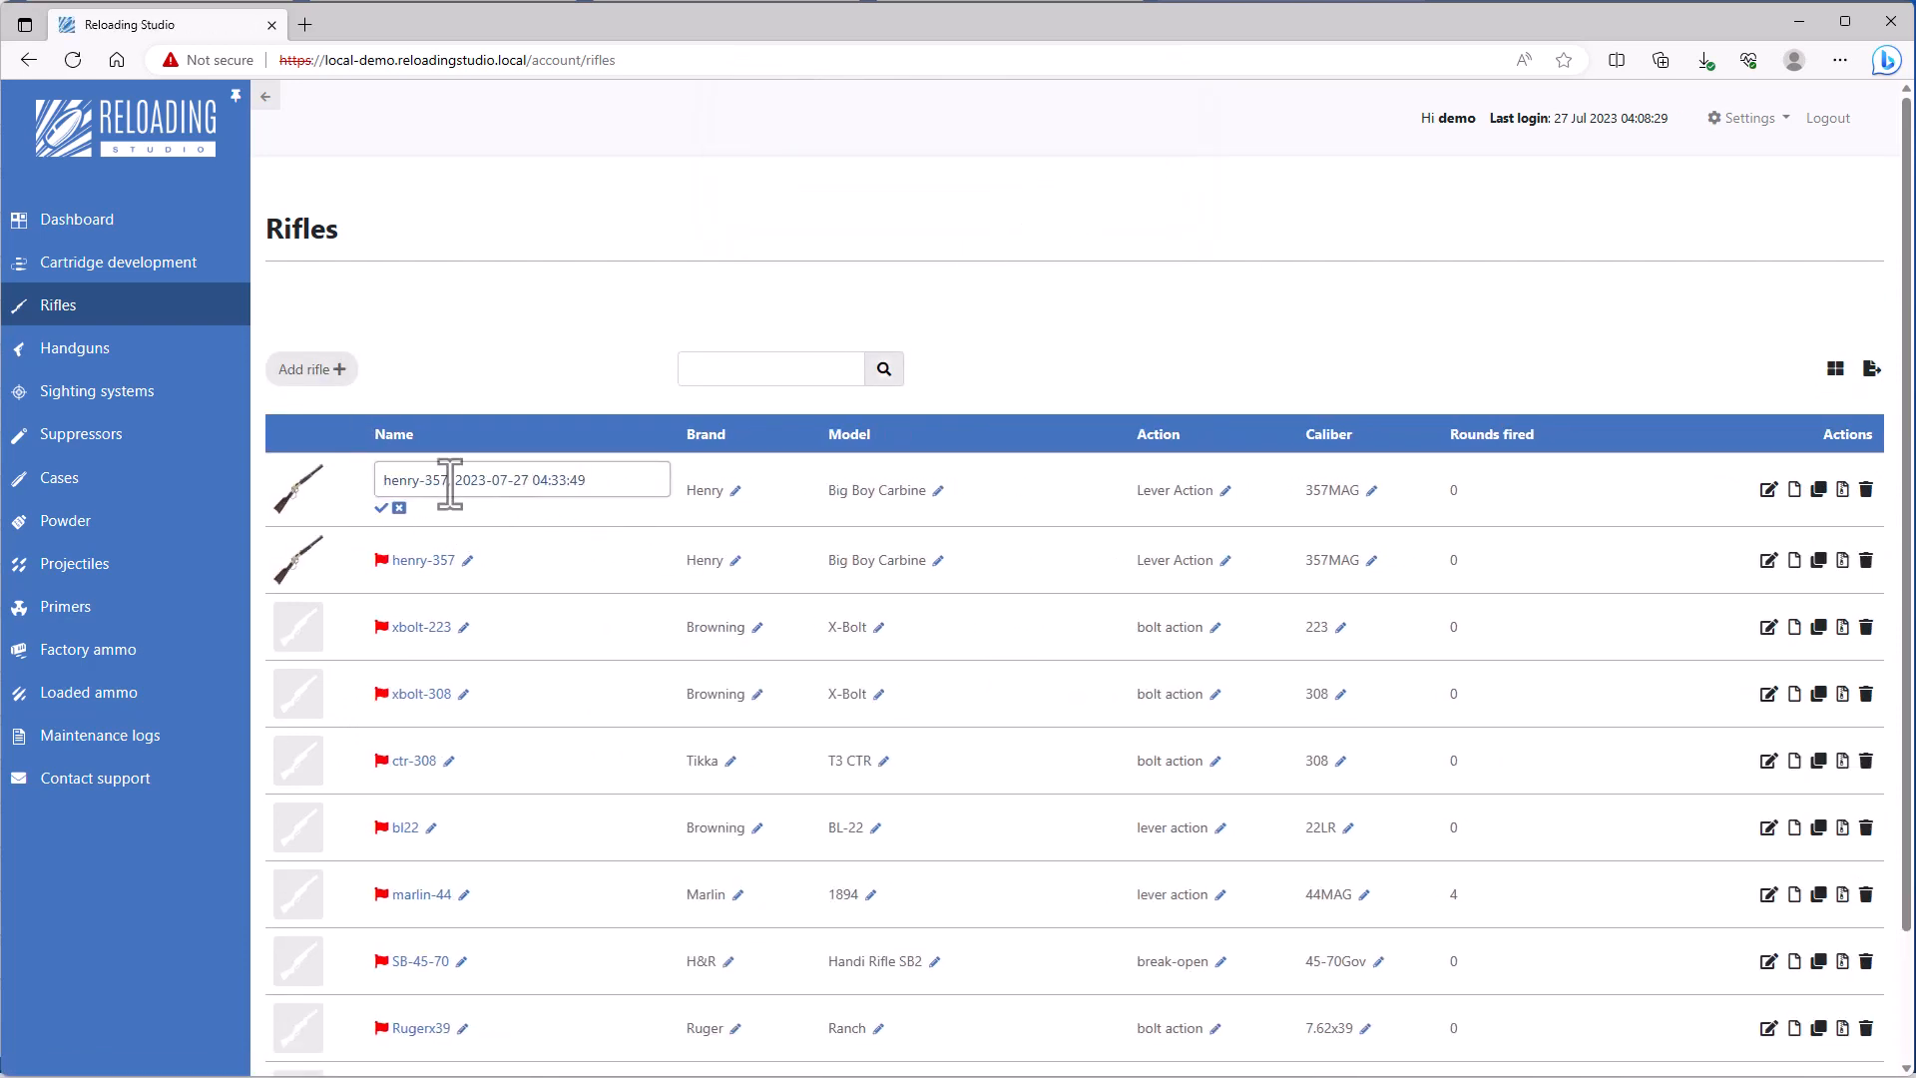
{"action": "left_click_drag", "start_coordinate": [445, 486], "coordinate": [755, 508]}
{"action": "key", "text": "BackSpace"}
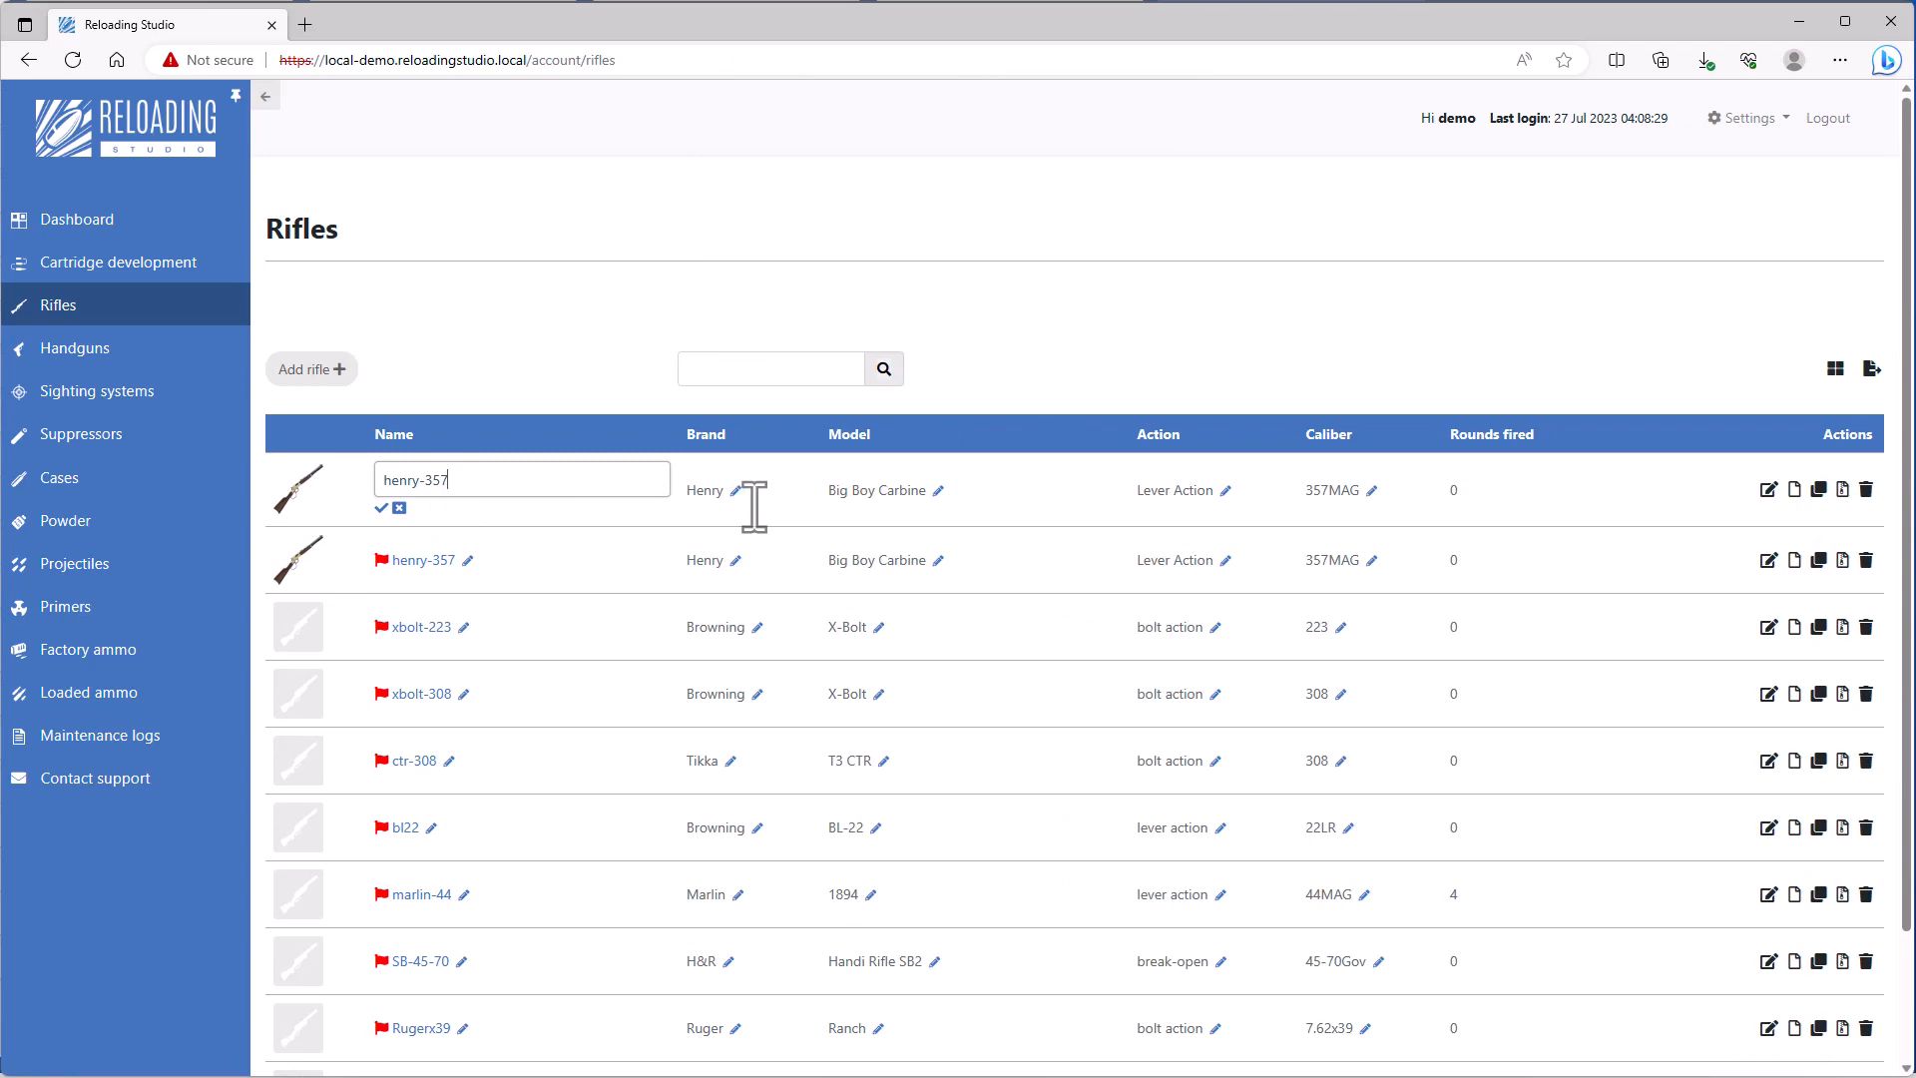
{"action": "left_click", "coordinate": [382, 508]}
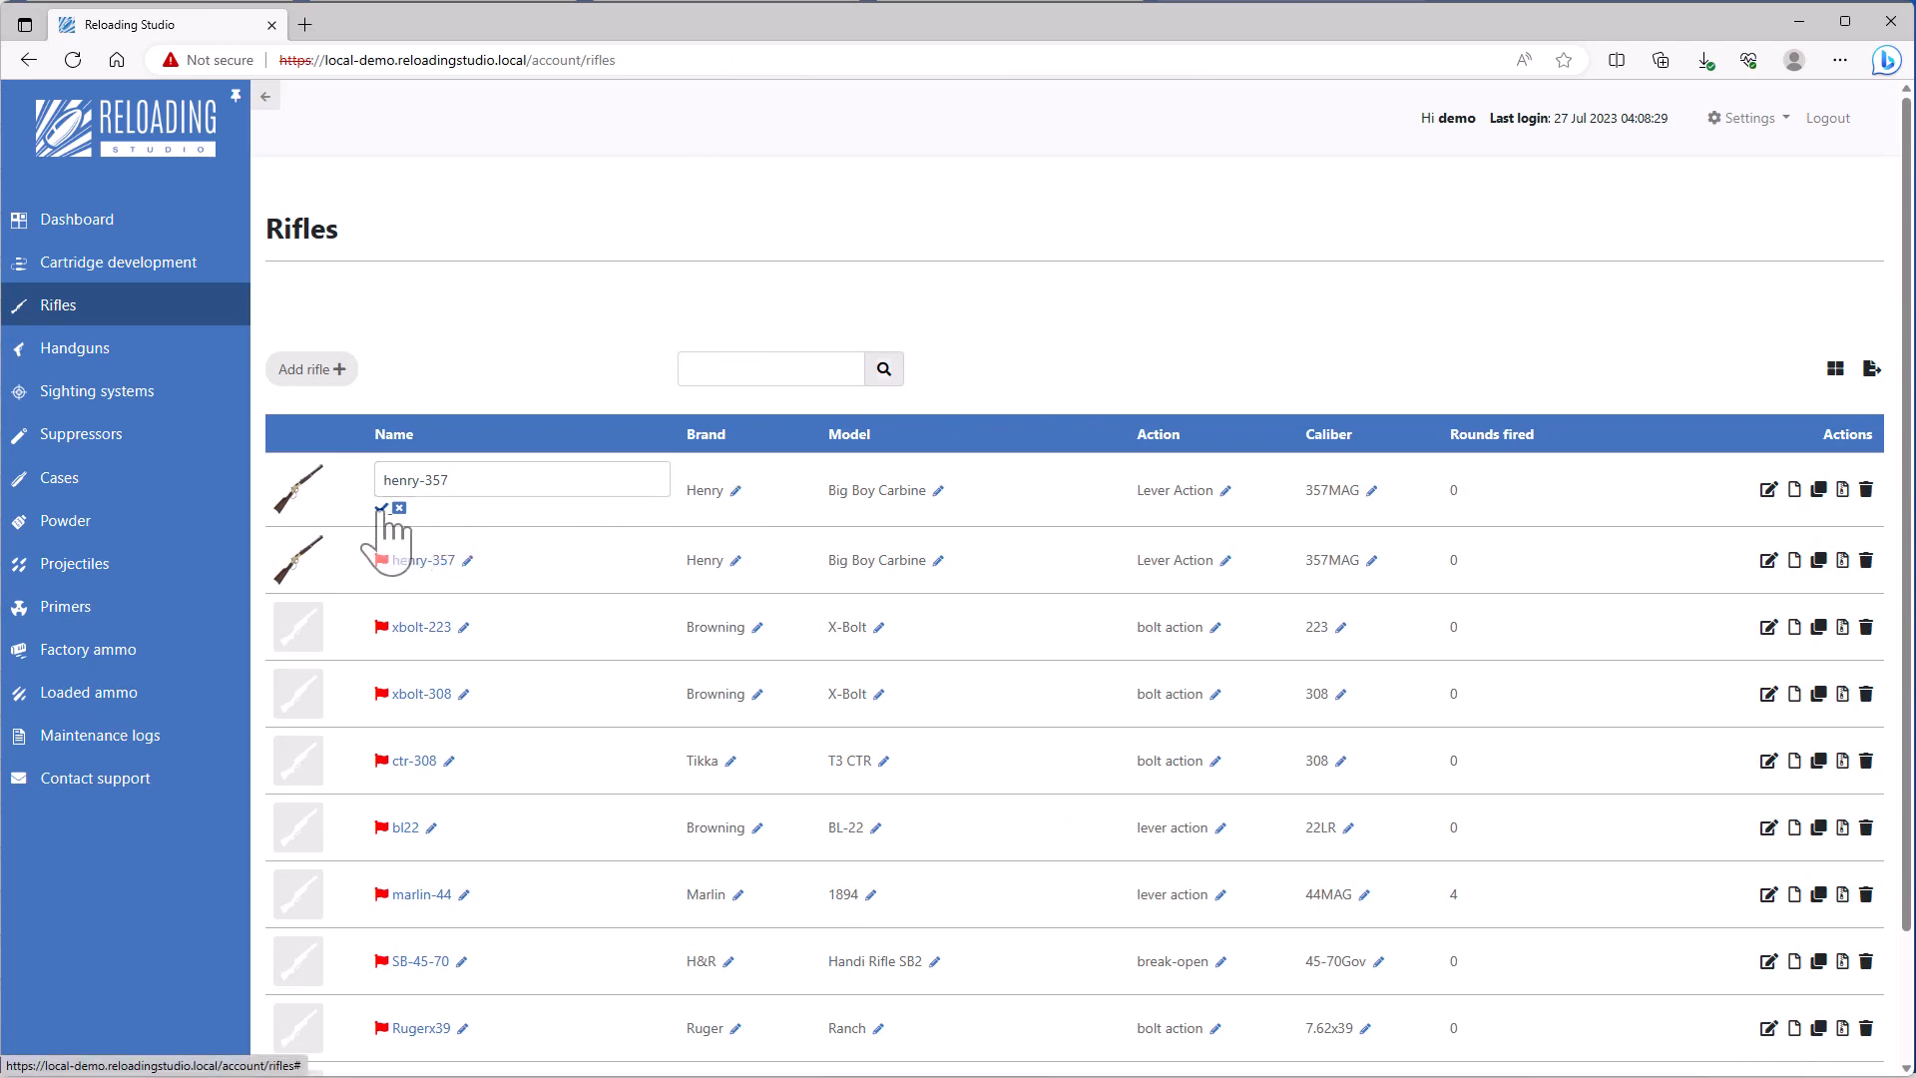
{"action": "left_click", "coordinate": [488, 478]}
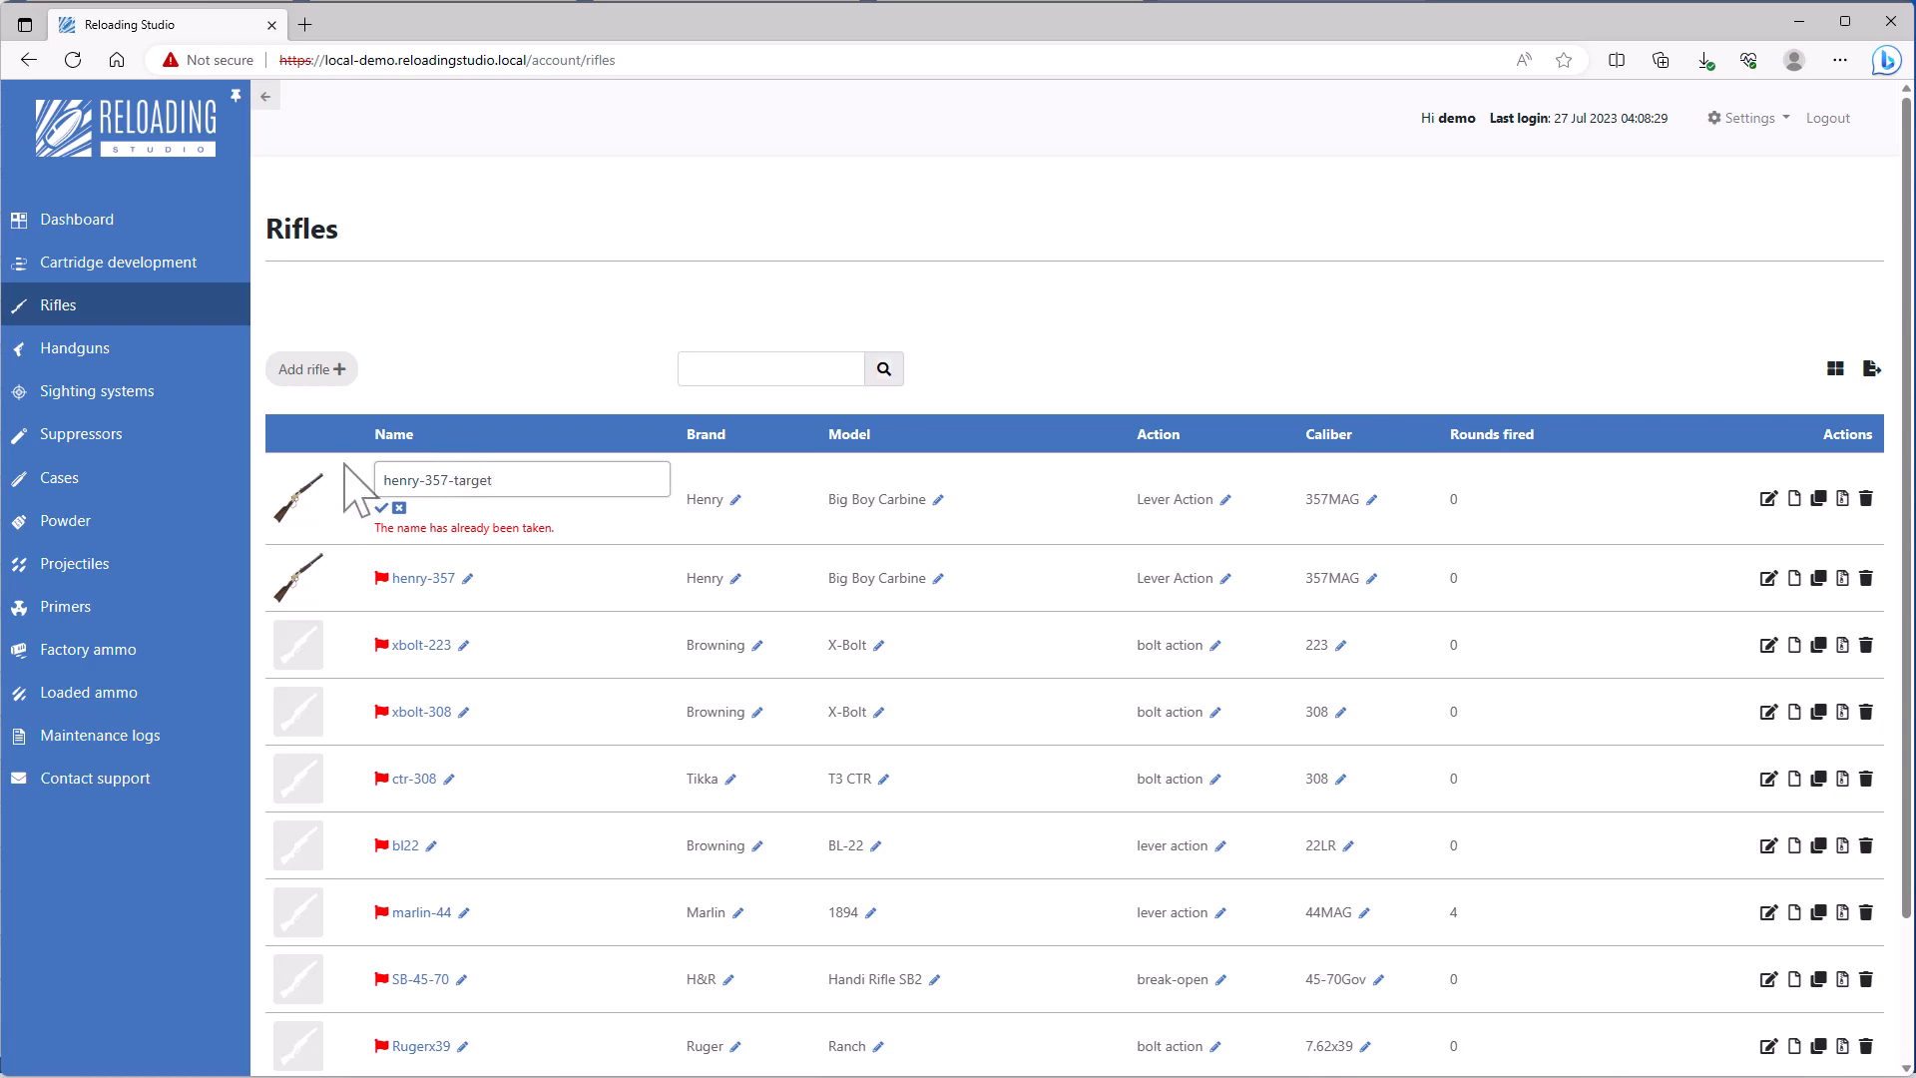
{"action": "left_click", "coordinate": [382, 508]}
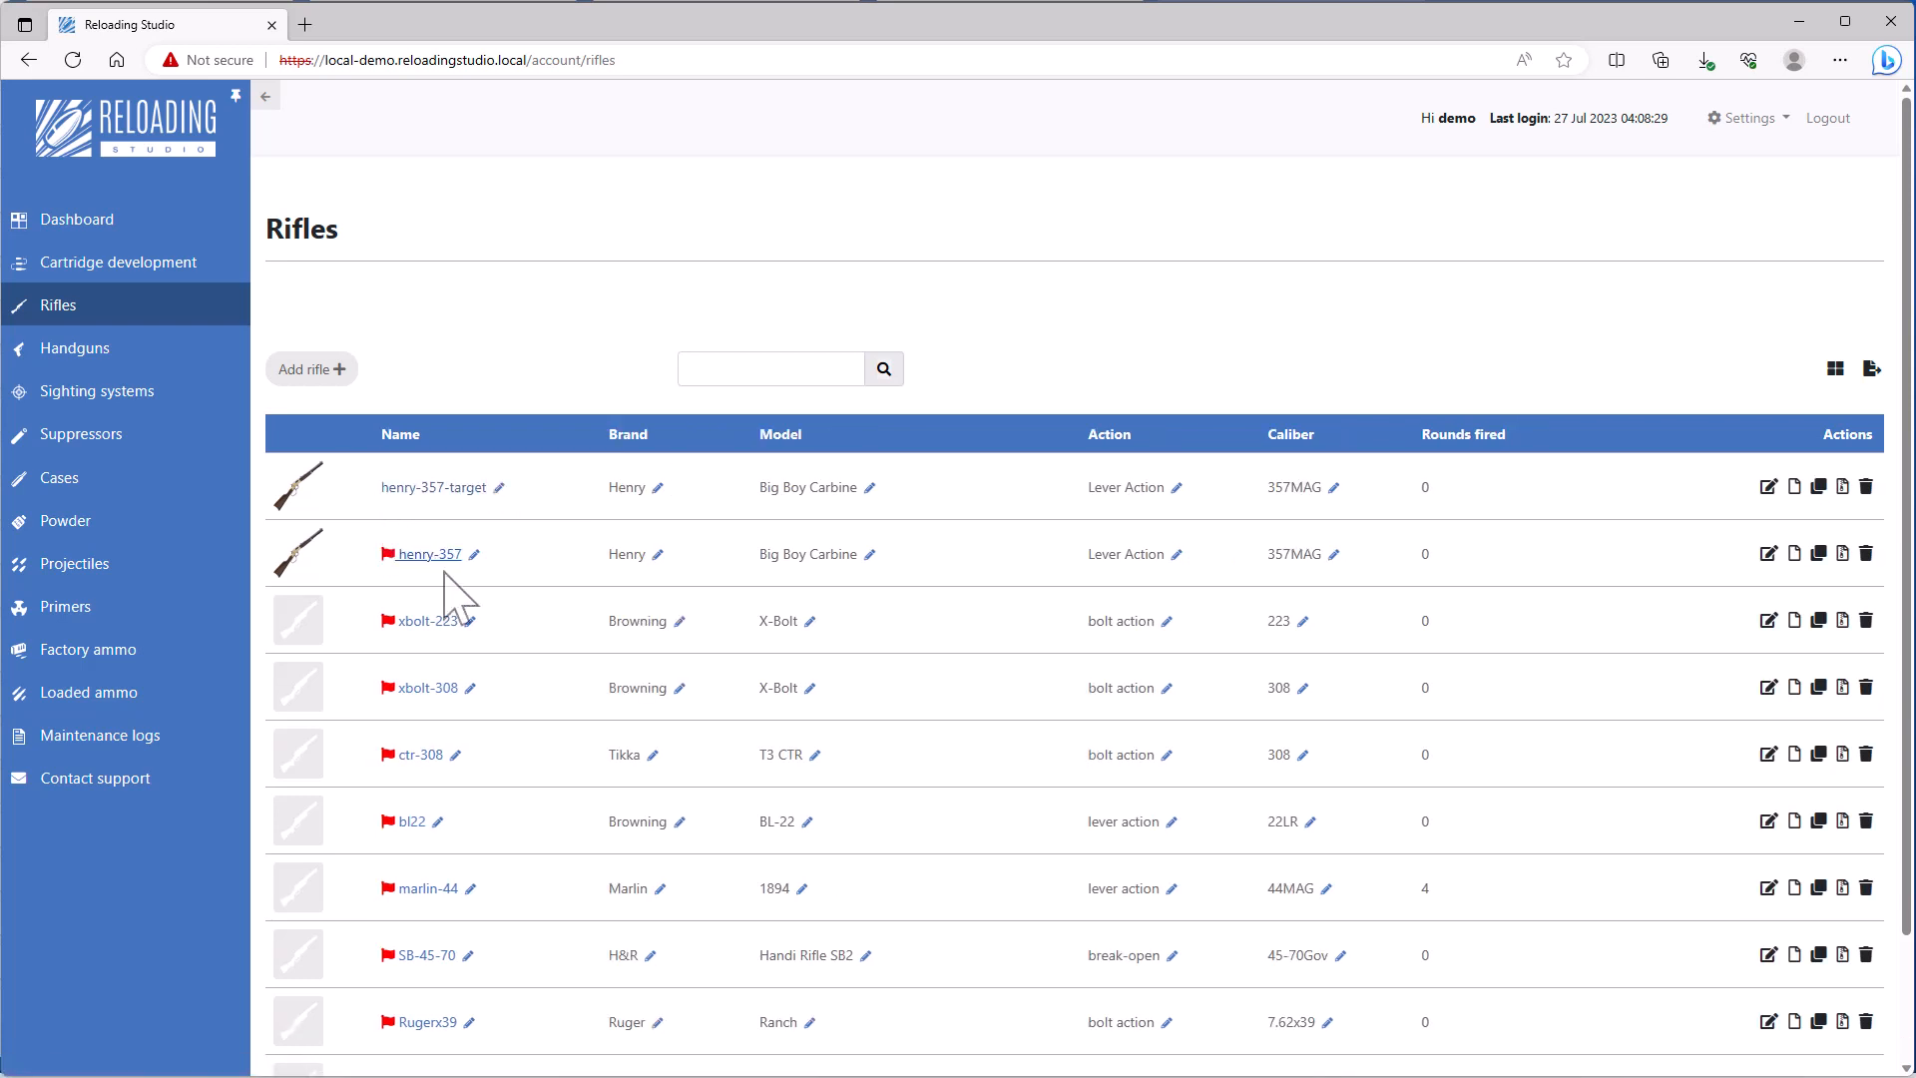
Rename the original henry-357 rifle as henry-357-hunting.
{"action": "left_click", "coordinate": [475, 555]}
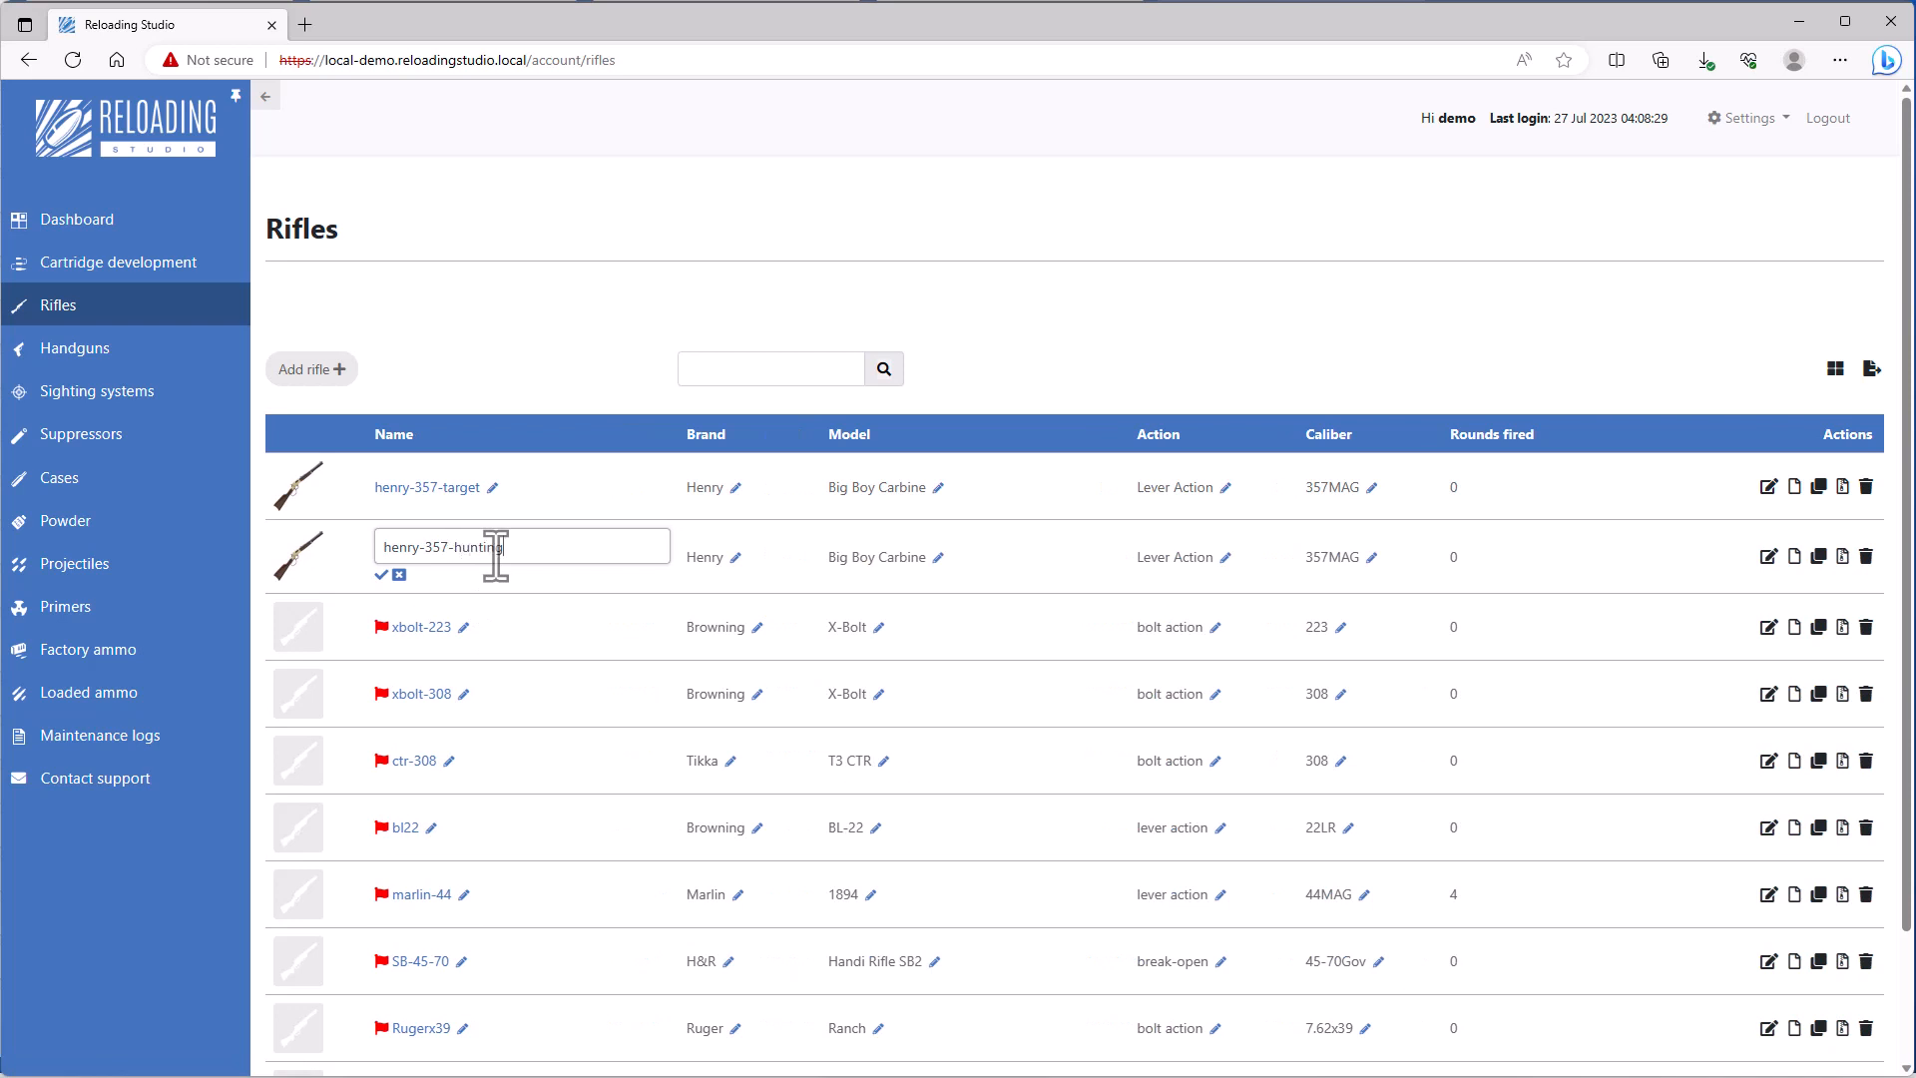
{"action": "left_click", "coordinate": [382, 578]}
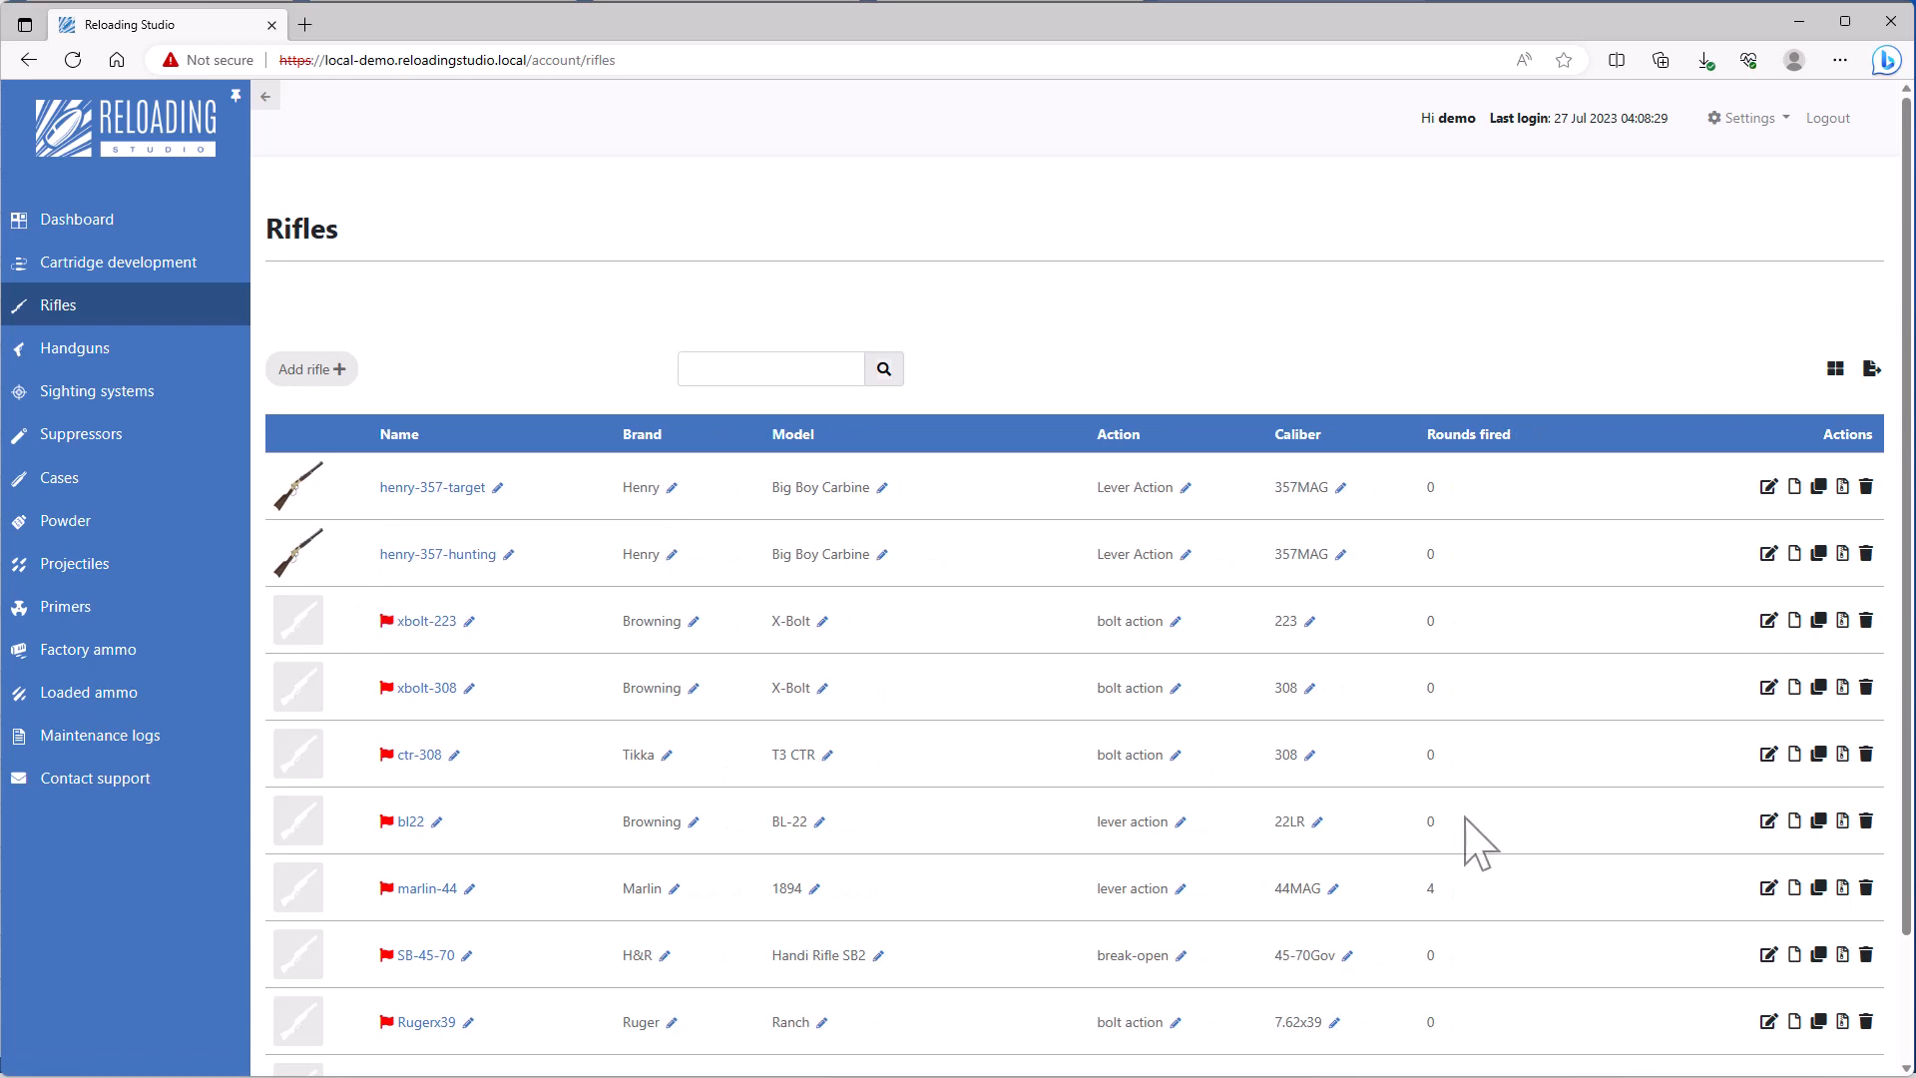